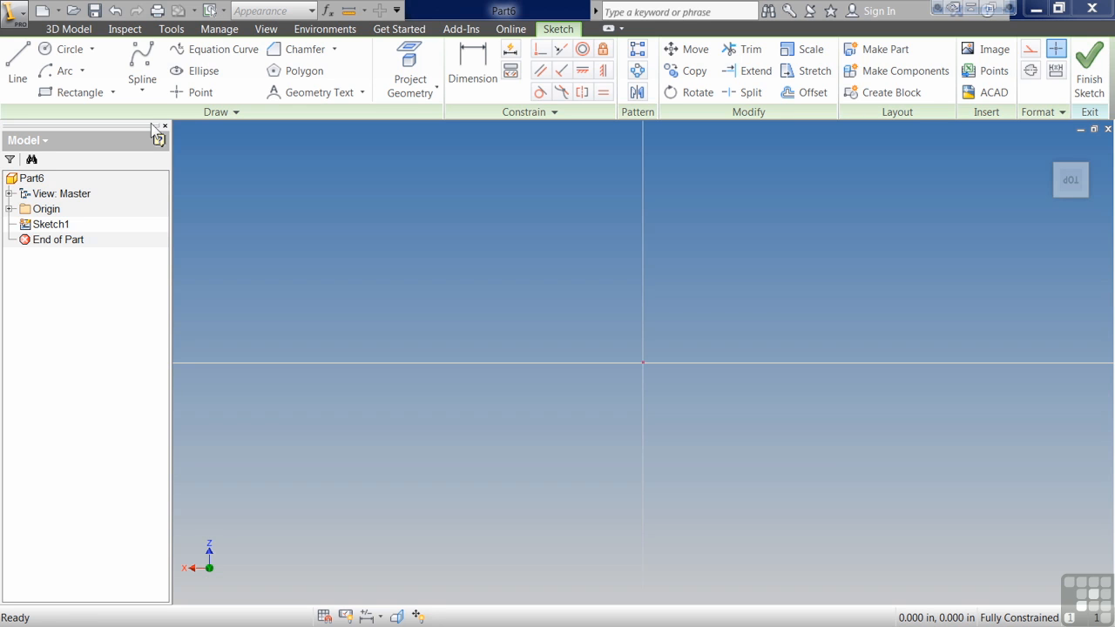
Sketch a closed four-sided outline around the sketch origin with connected lines, about 0.63 in tall
click(17, 69)
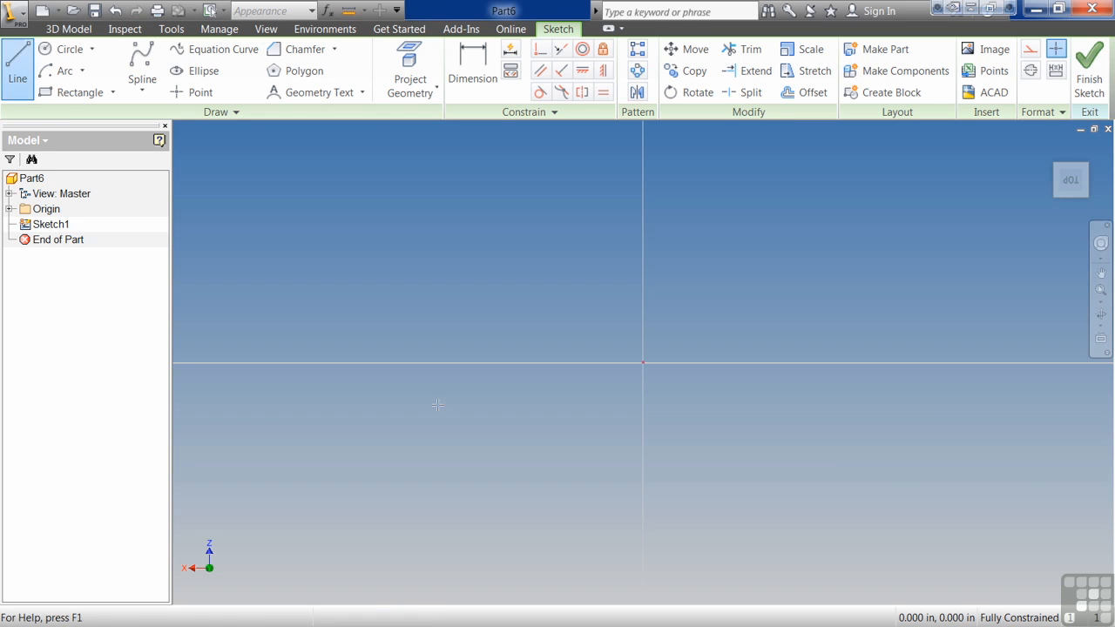
click(428, 465)
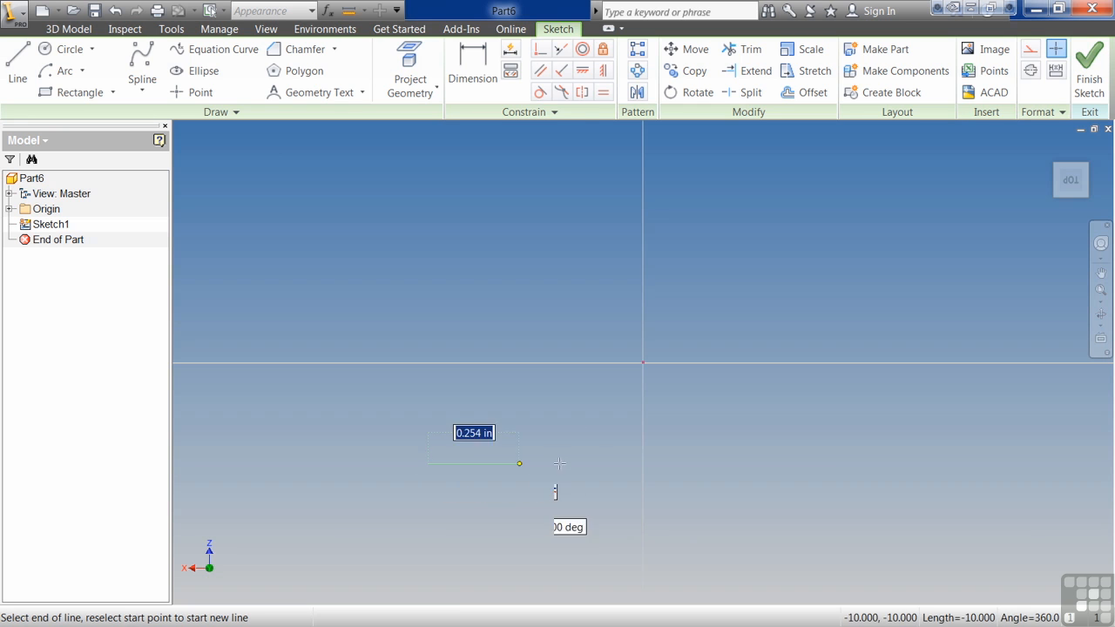
click(778, 464)
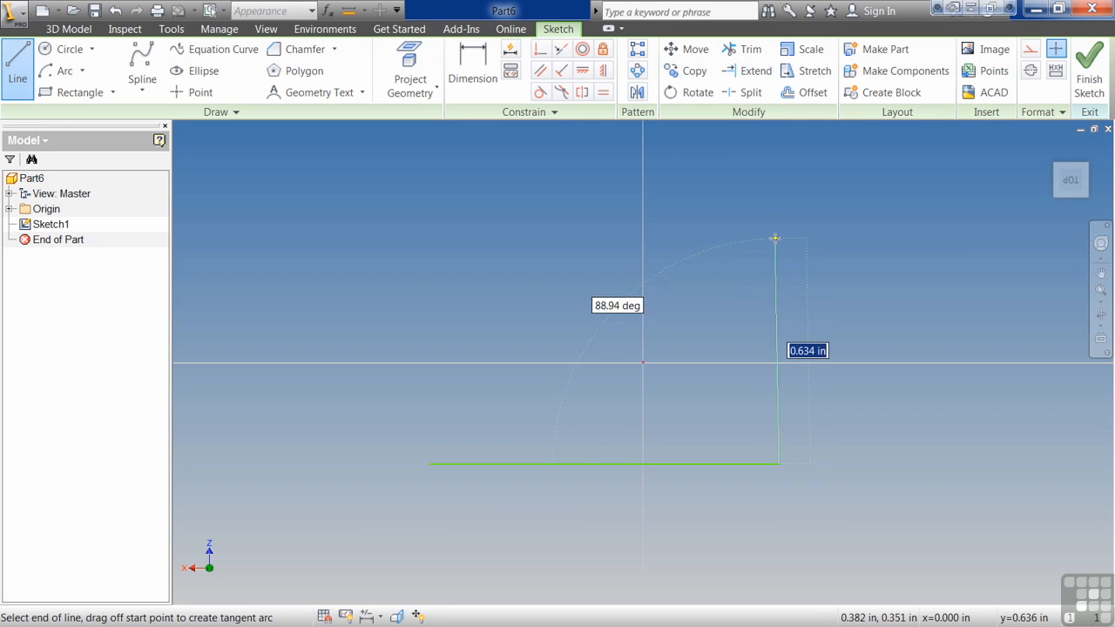
click(776, 237)
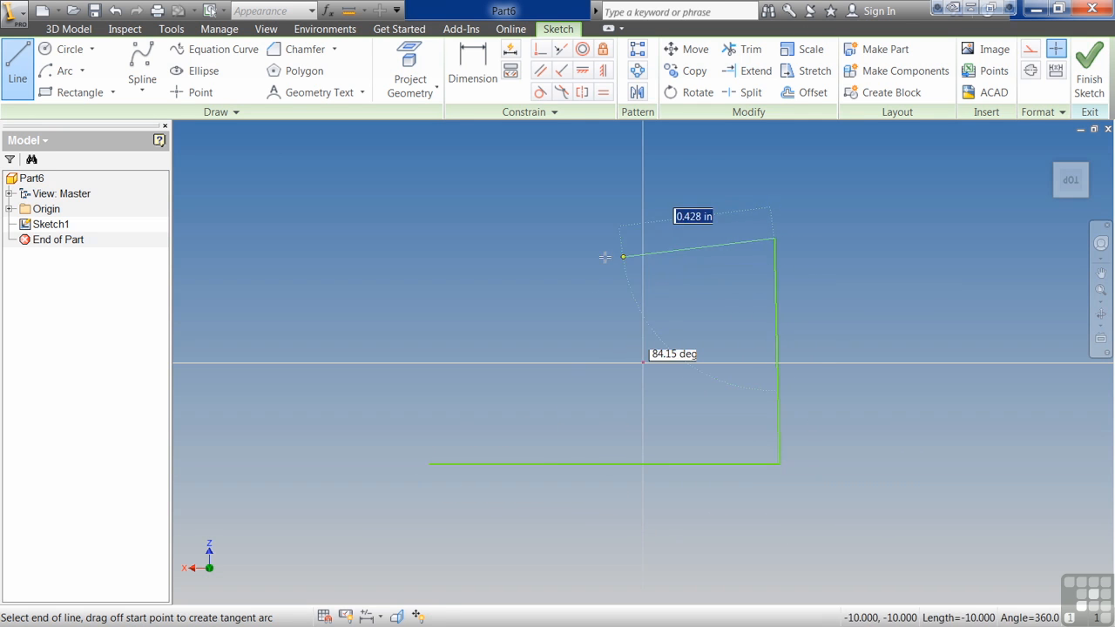
click(430, 234)
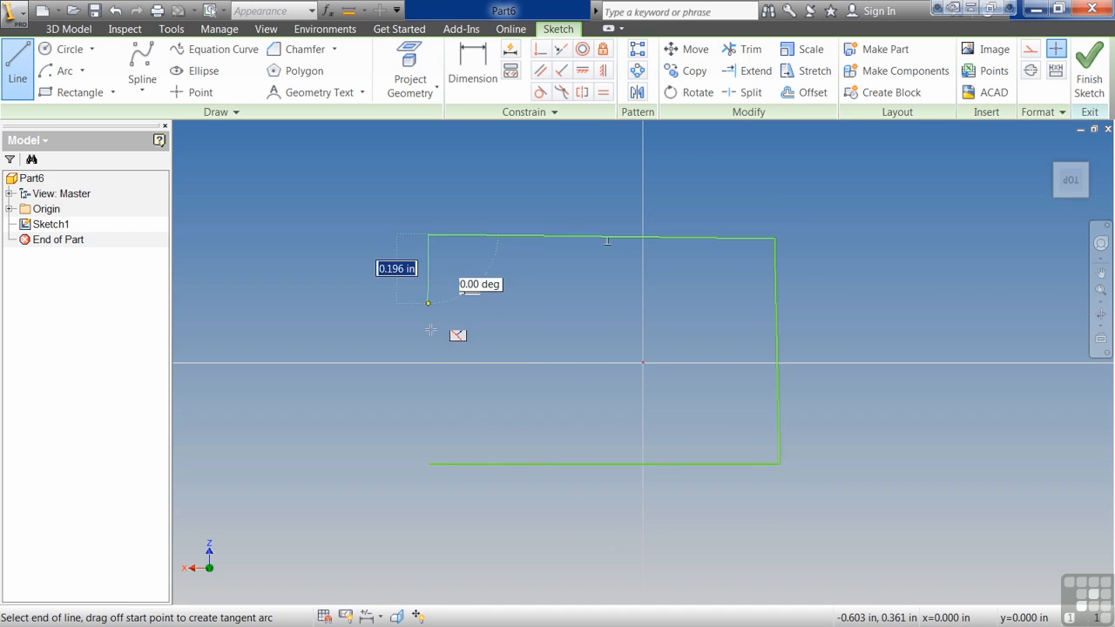
click(427, 464)
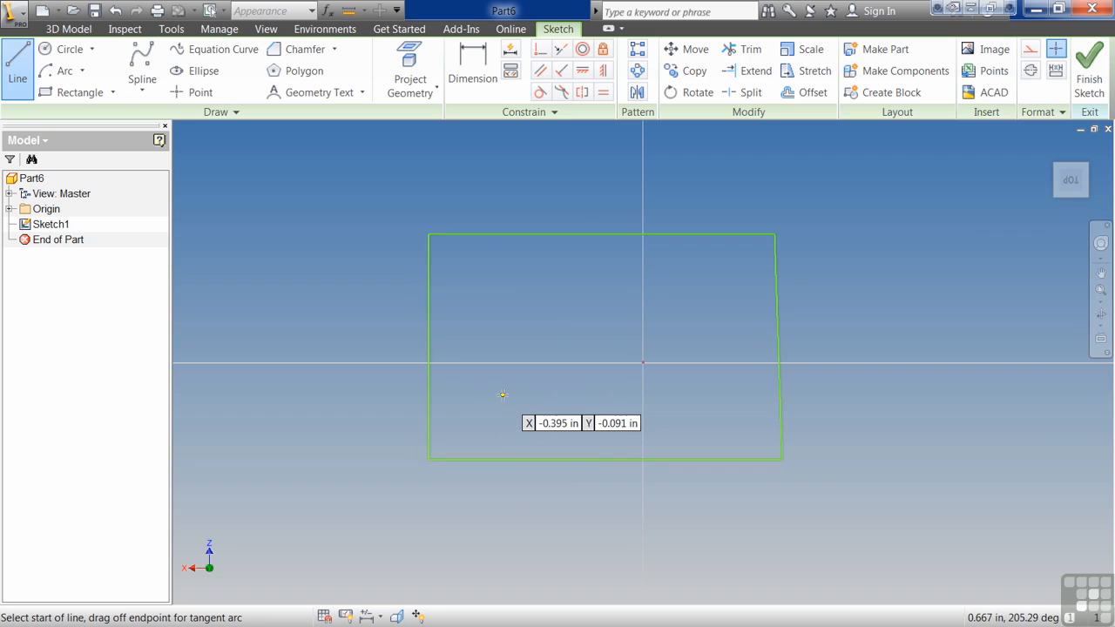
key(Escape)
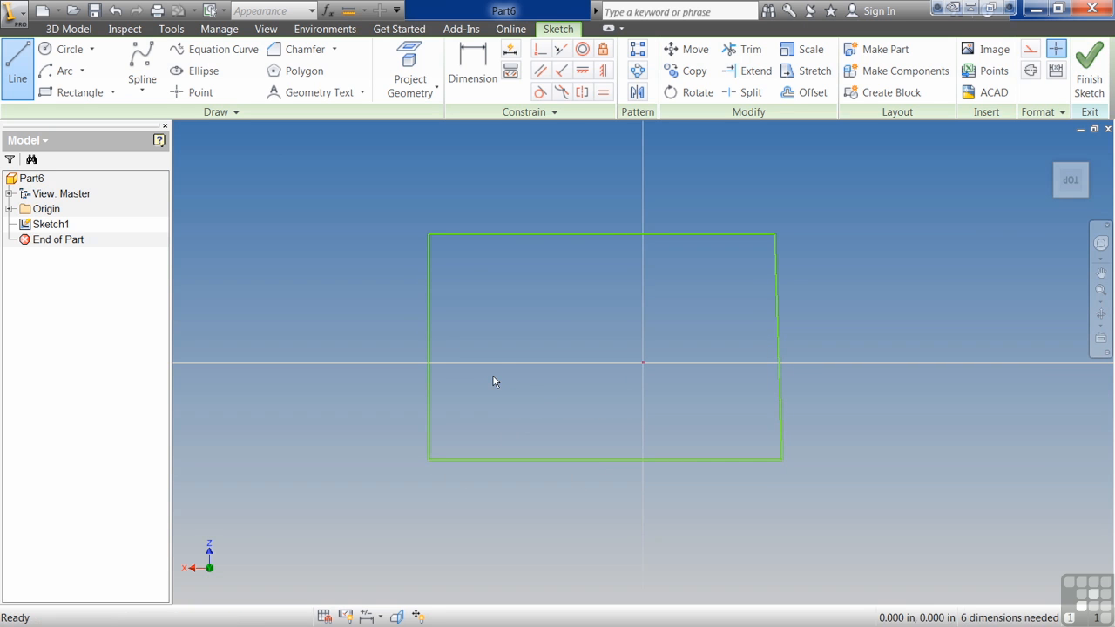
Show all sketch constraints on the four-sided outline, and delete the entire outline
right_click(494, 380)
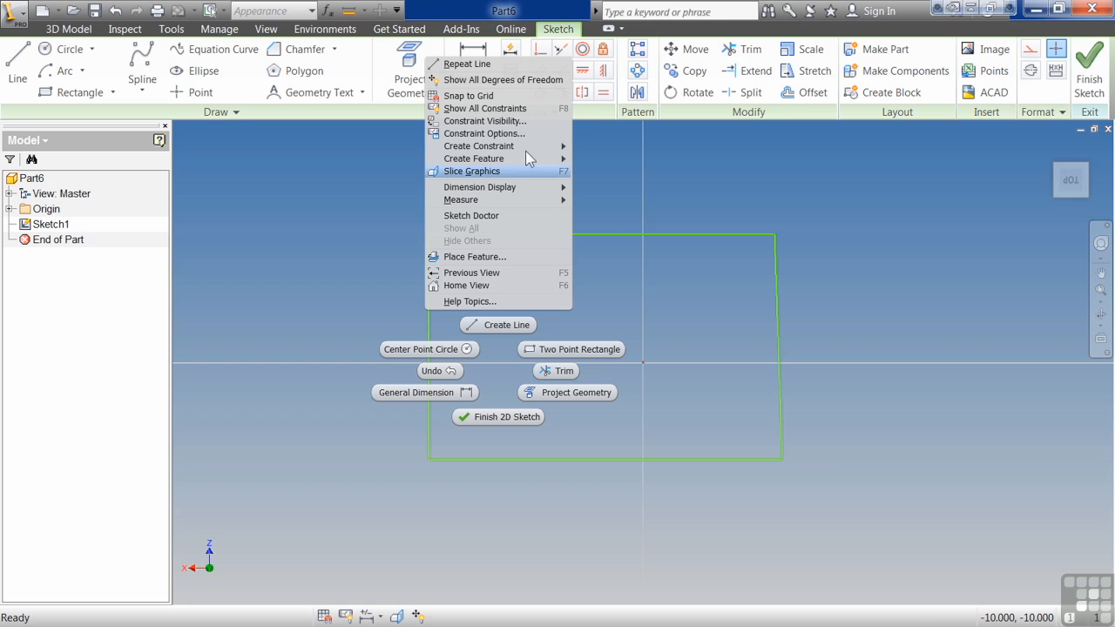
click(516, 108)
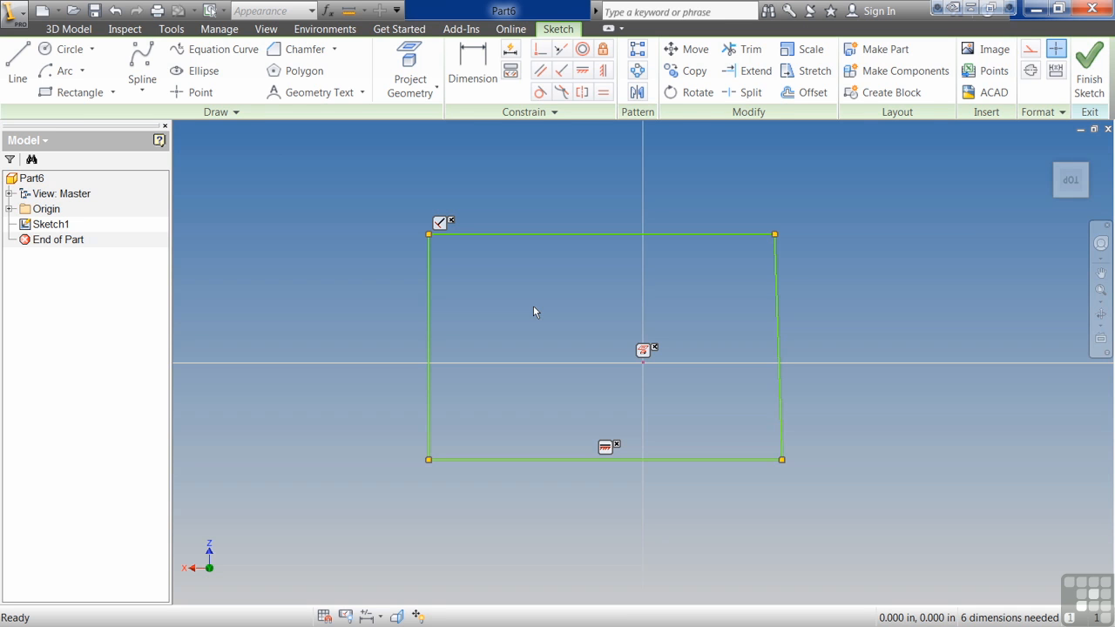
mouse_move(821, 200)
mouse_down()
mouse_move(276, 526)
mouse_move(304, 510)
mouse_up()
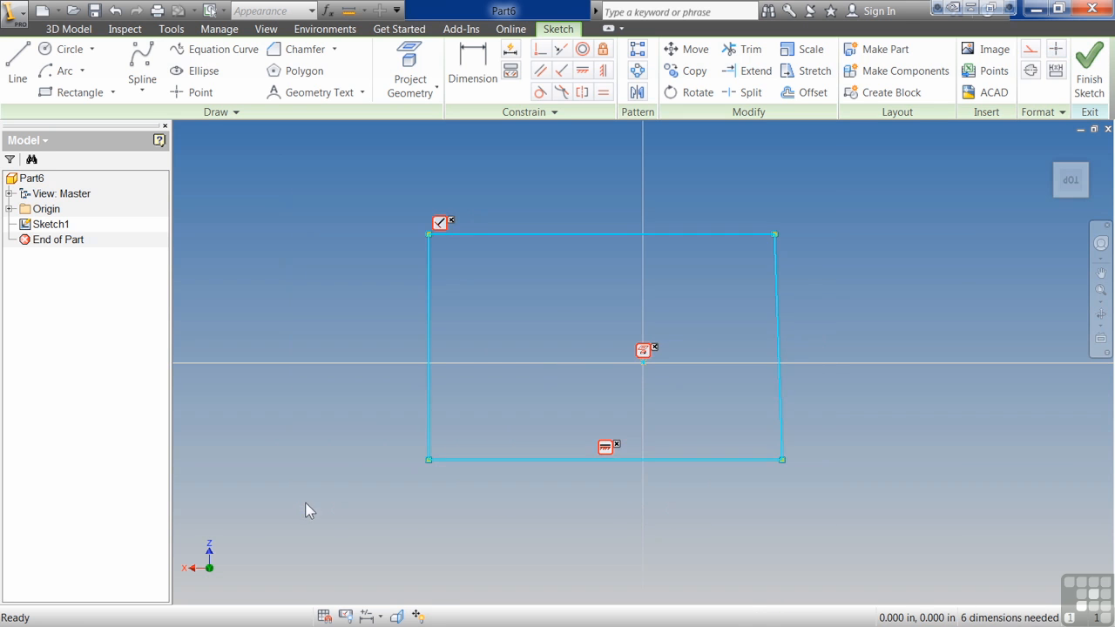
key(Delete)
Draw the lower horizontal edge of a new outline below the origin and a right-hand edge about 0.58 in tall
click(17, 65)
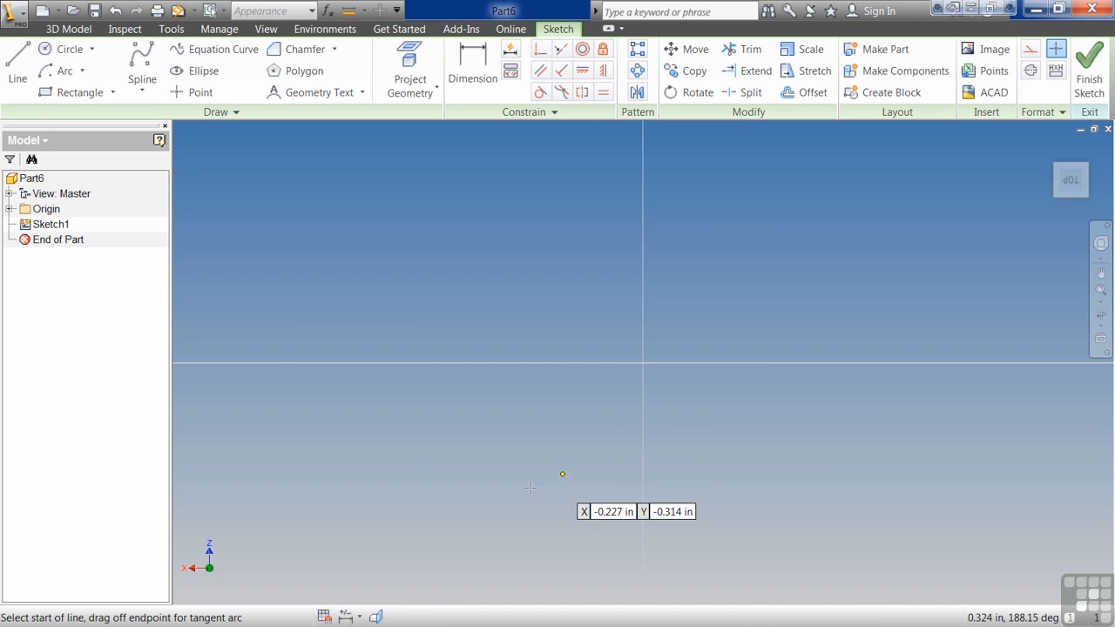
click(468, 459)
click(821, 459)
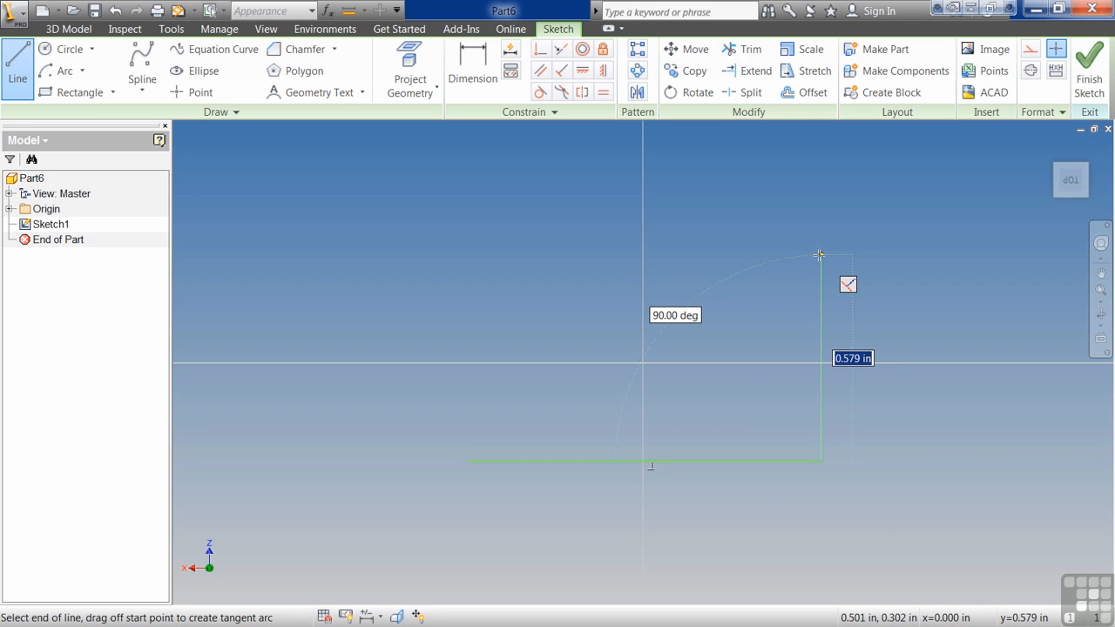
click(819, 254)
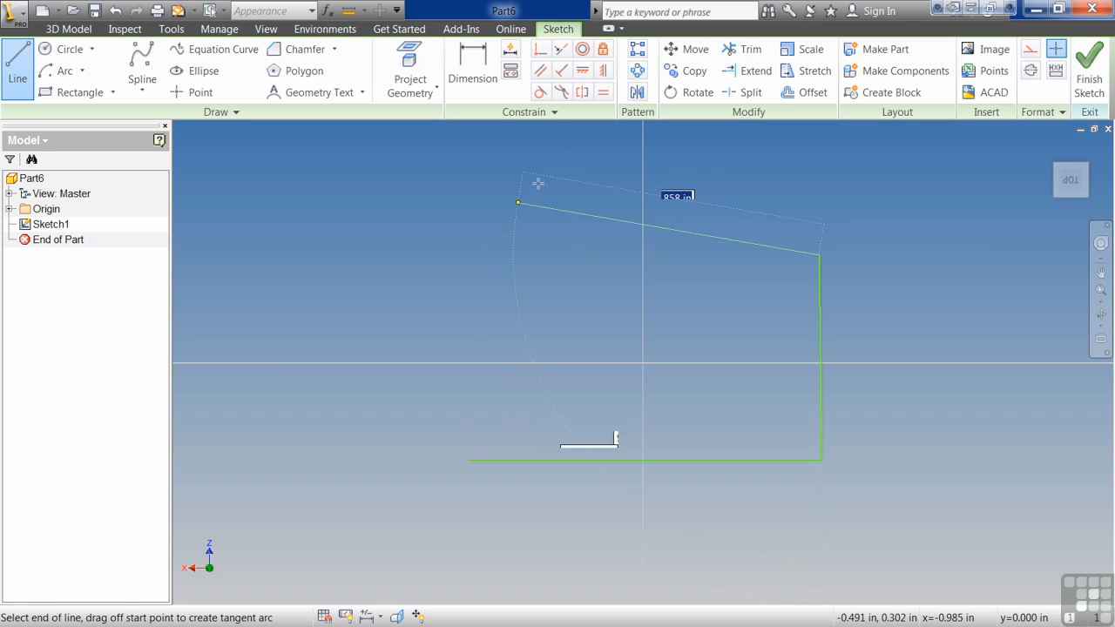
Turn off Constraint Persistence and close the outline with an upper edge about 0.985 in long and a left-hand edge
click(554, 112)
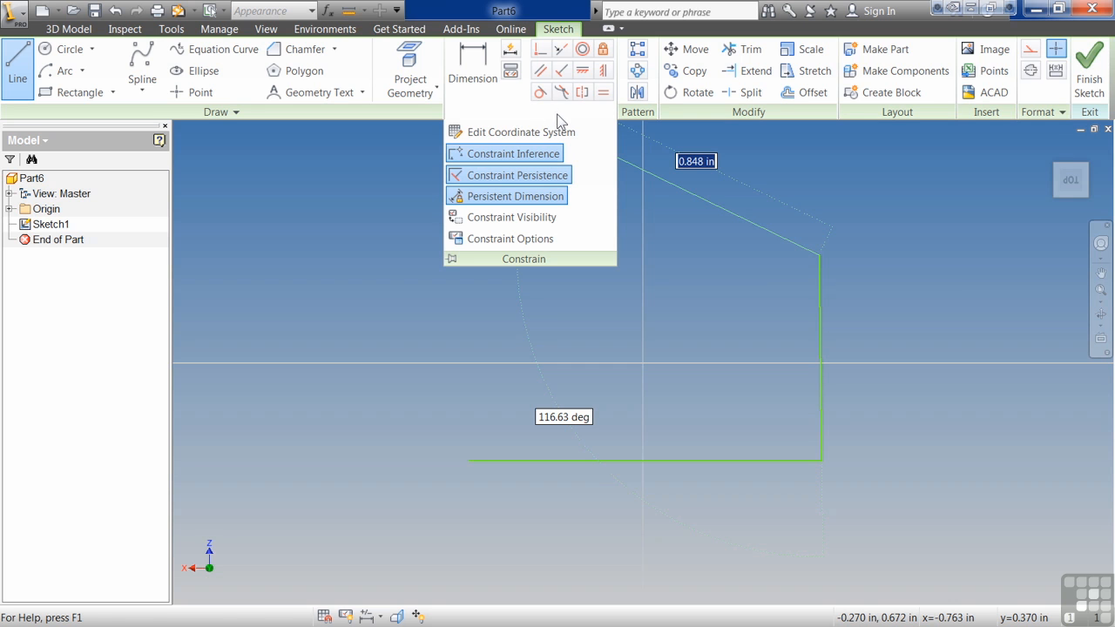
click(545, 177)
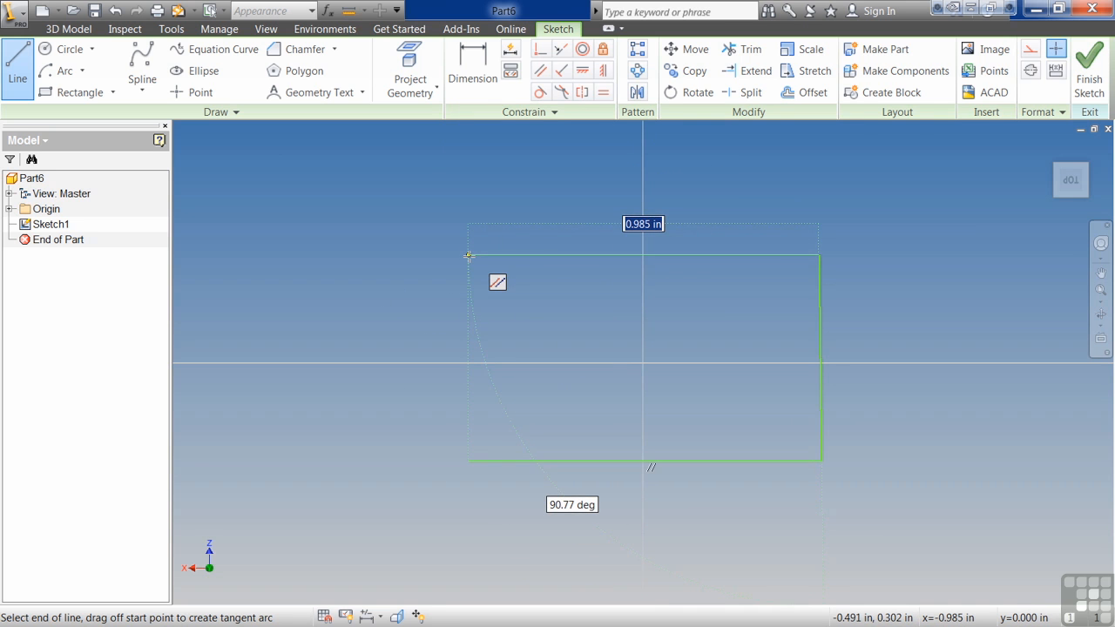
click(468, 255)
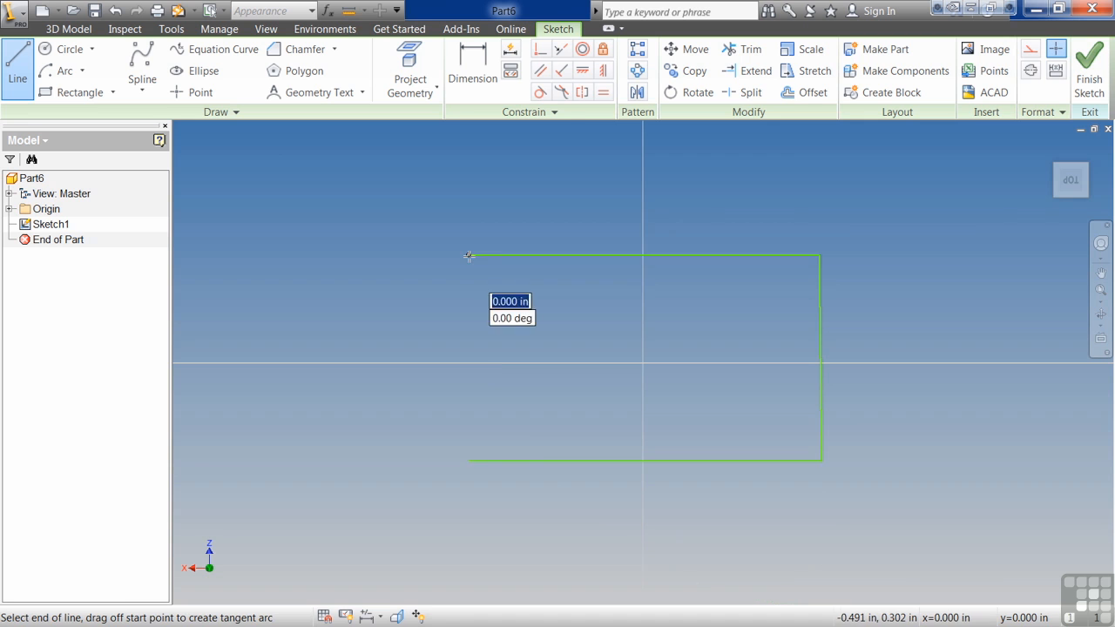
click(467, 459)
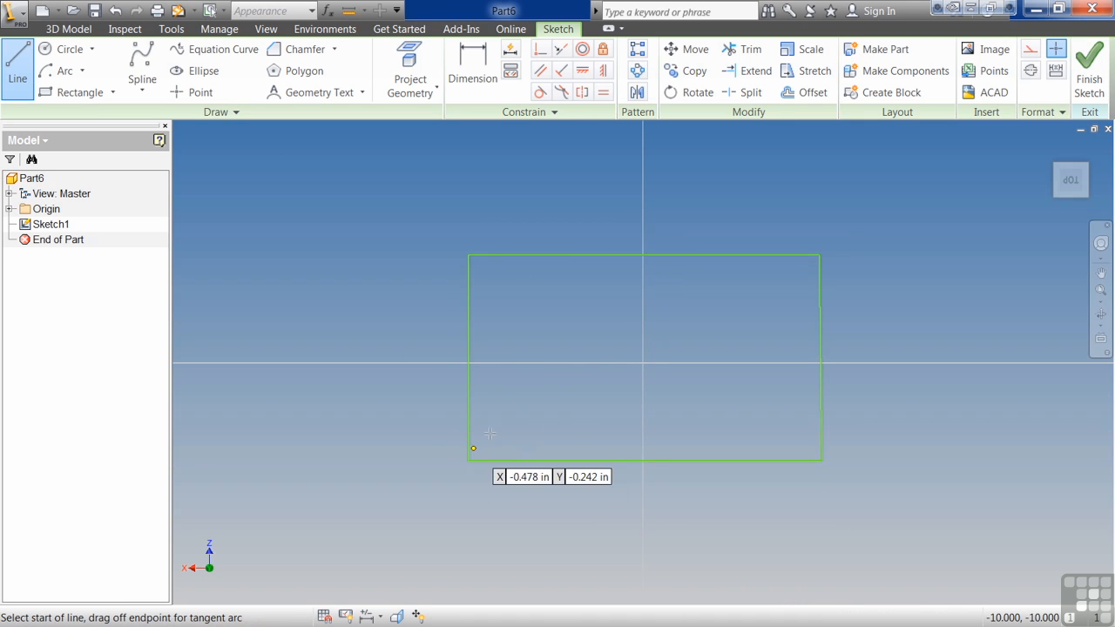
right_click(568, 365)
click(627, 364)
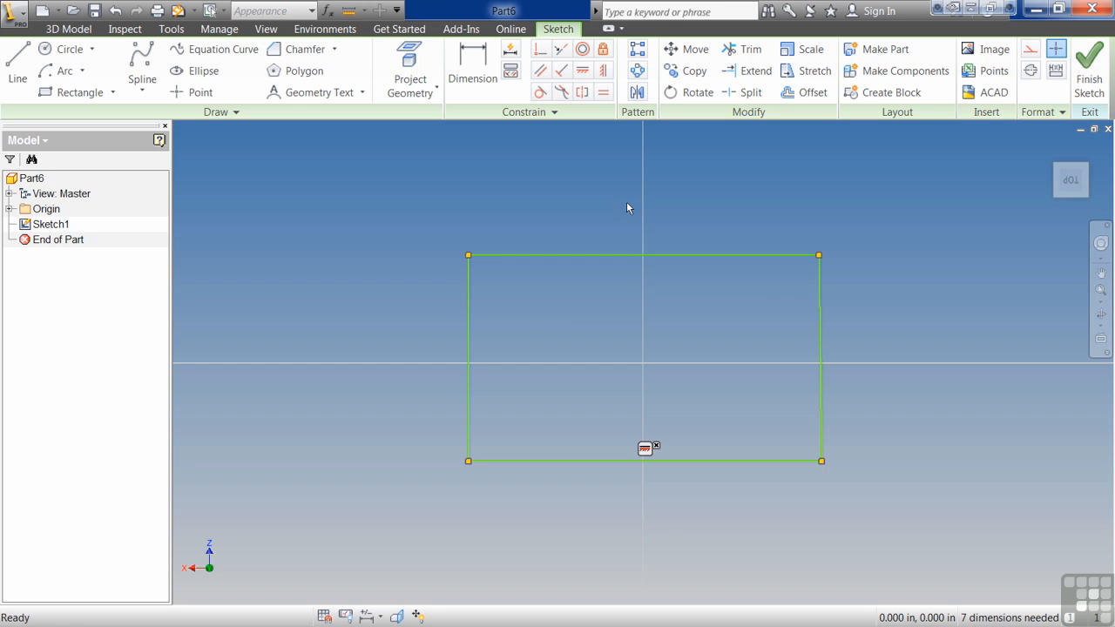
Move the Constraint Persistence, Constraint Inference and Persistent Dimension commands into the main area of the Constrain group
click(539, 113)
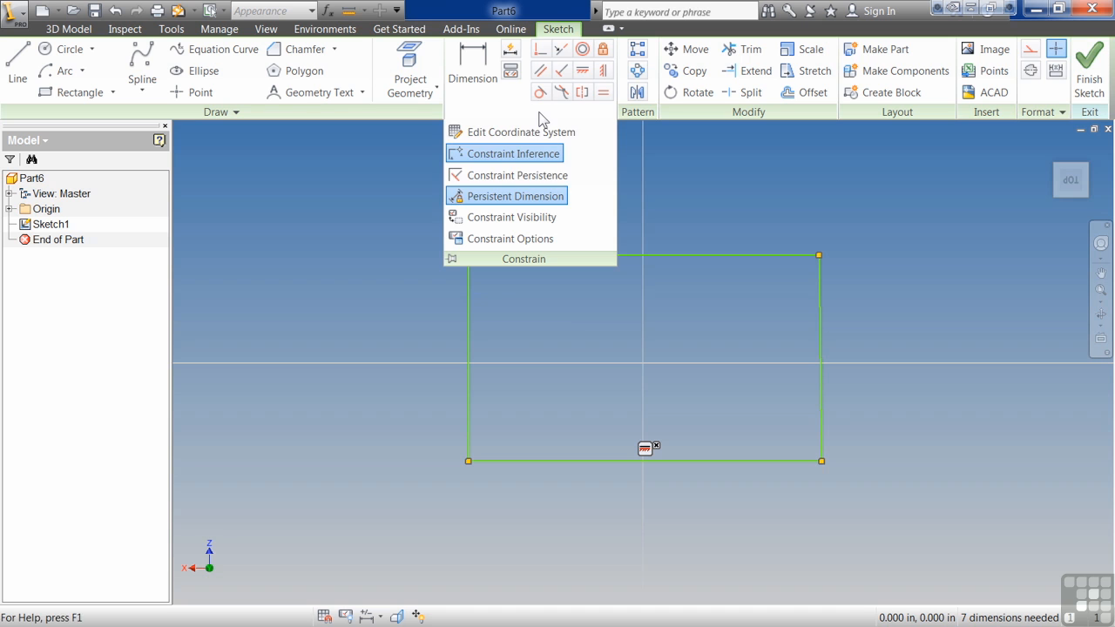
click(531, 177)
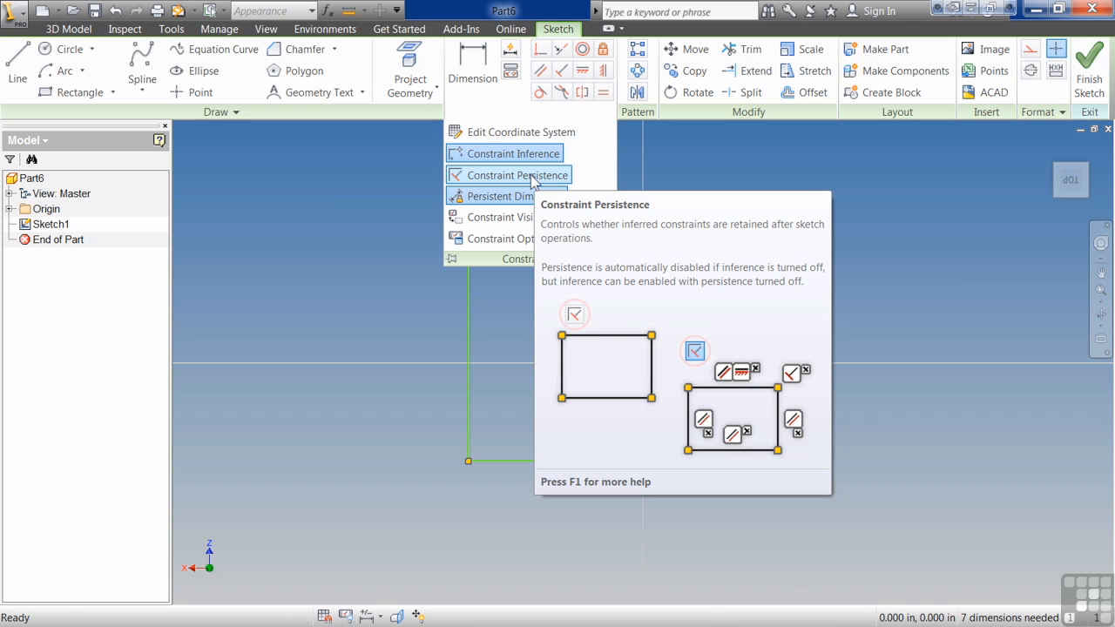
right_click(533, 174)
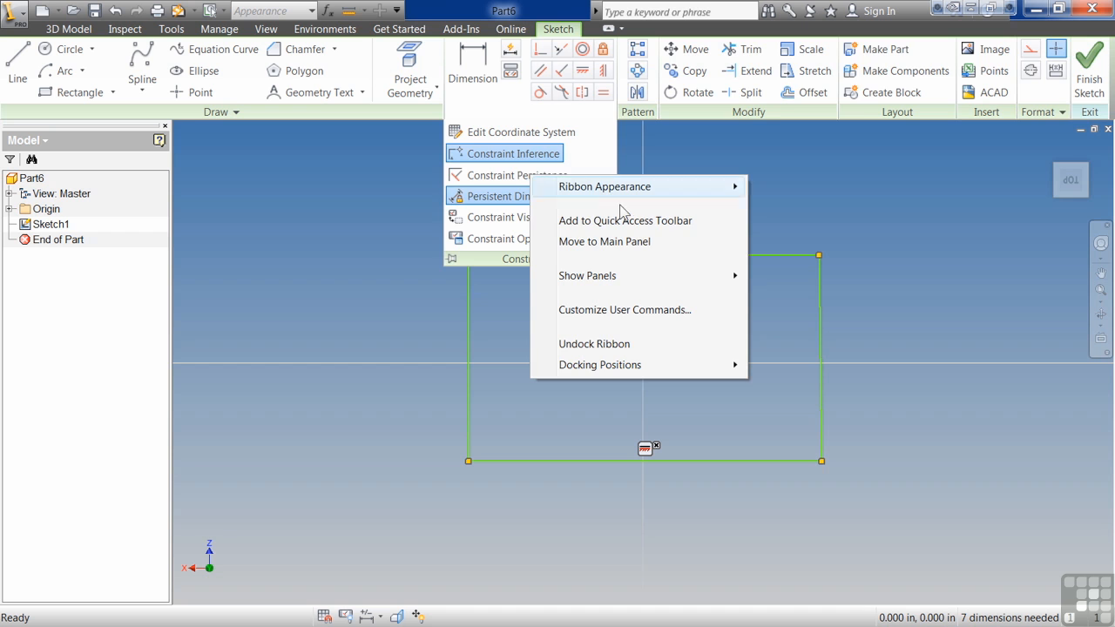
click(640, 242)
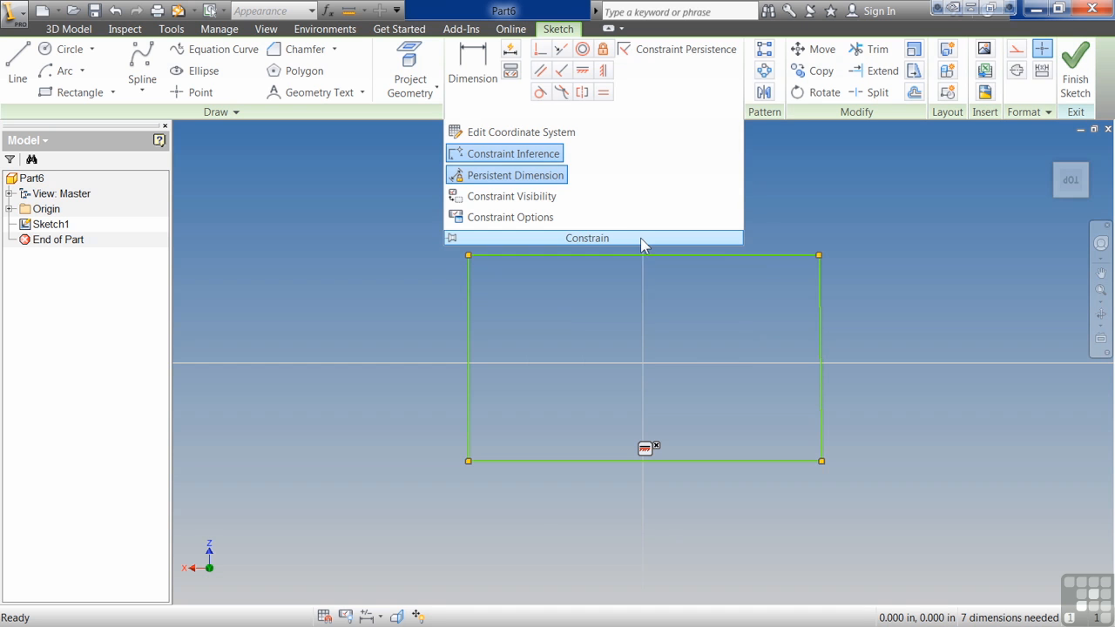
right_click(521, 154)
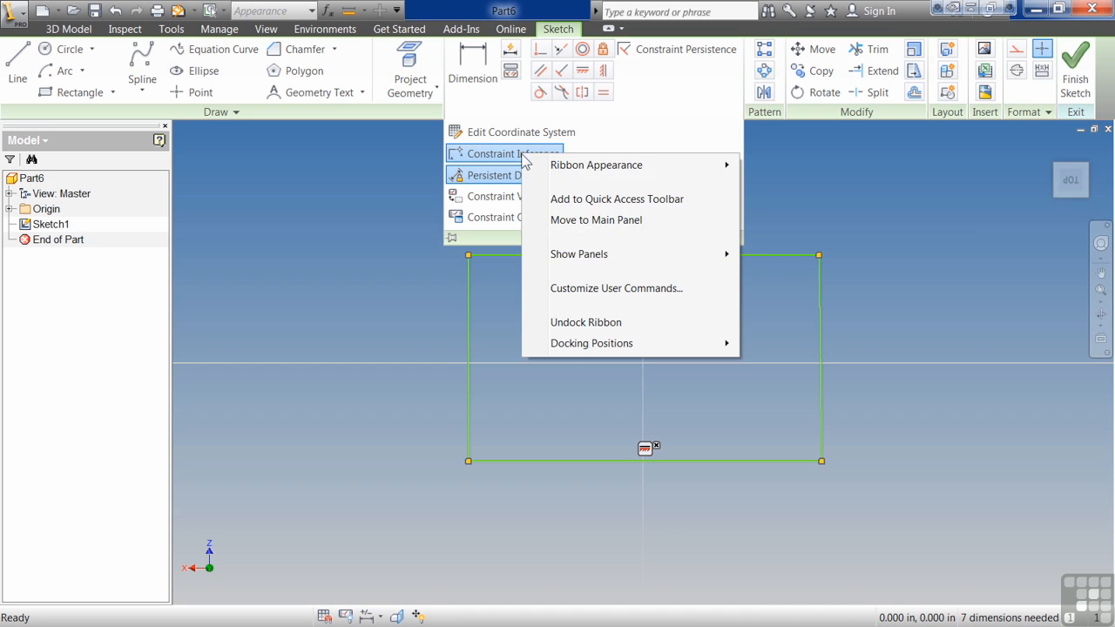
click(587, 222)
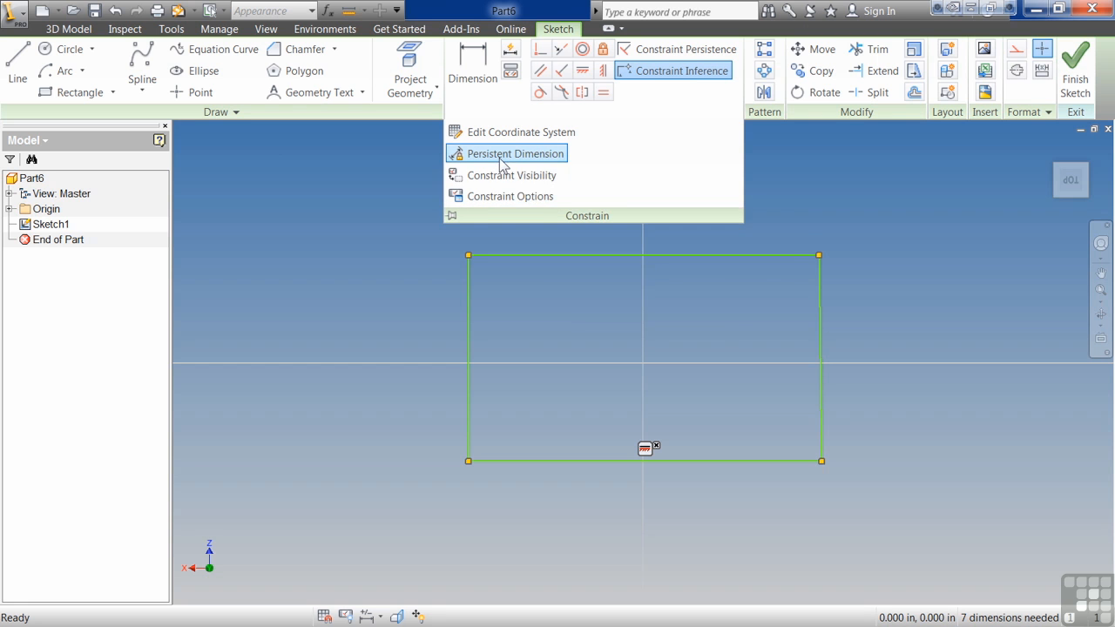
right_click(501, 161)
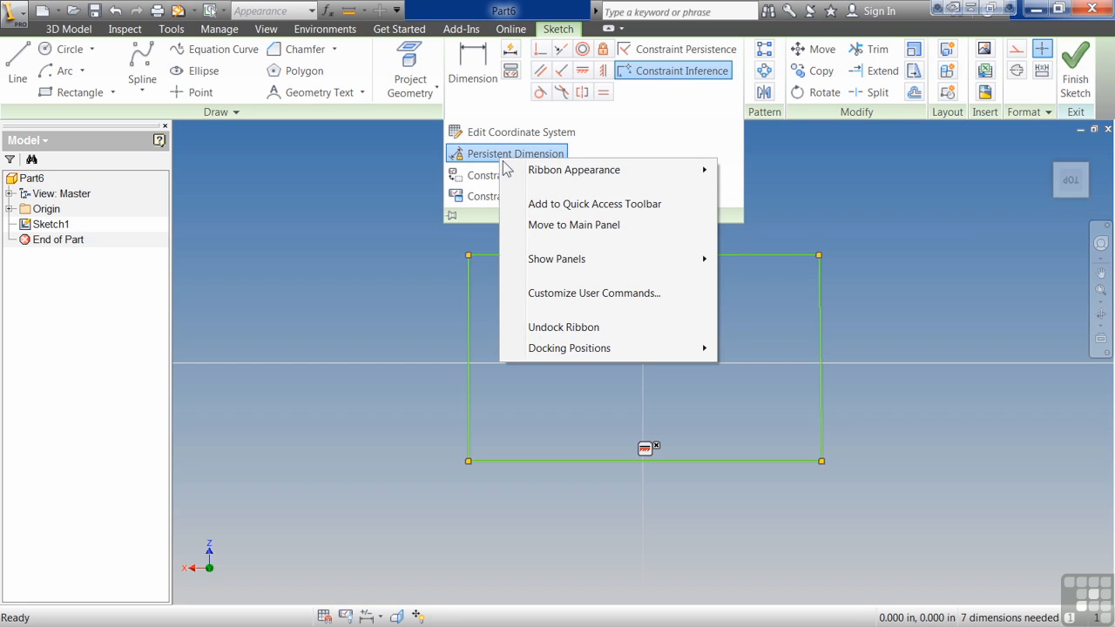
click(560, 228)
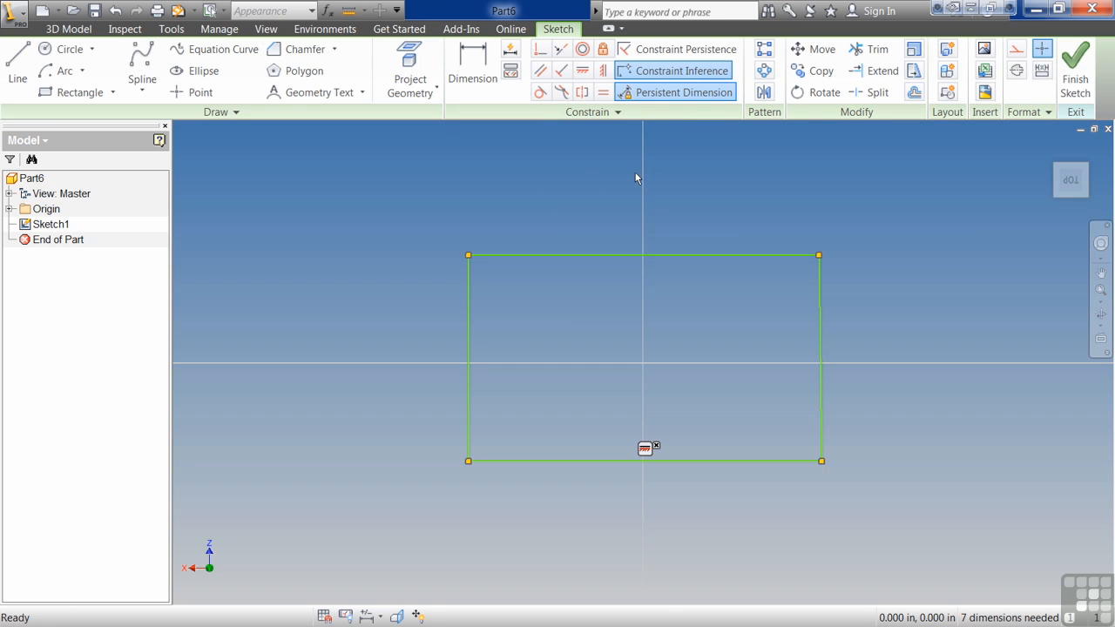
Turn on Constraint Persistence and sketch a smaller closed rectangle inside the existing outline with connected lines
click(662, 49)
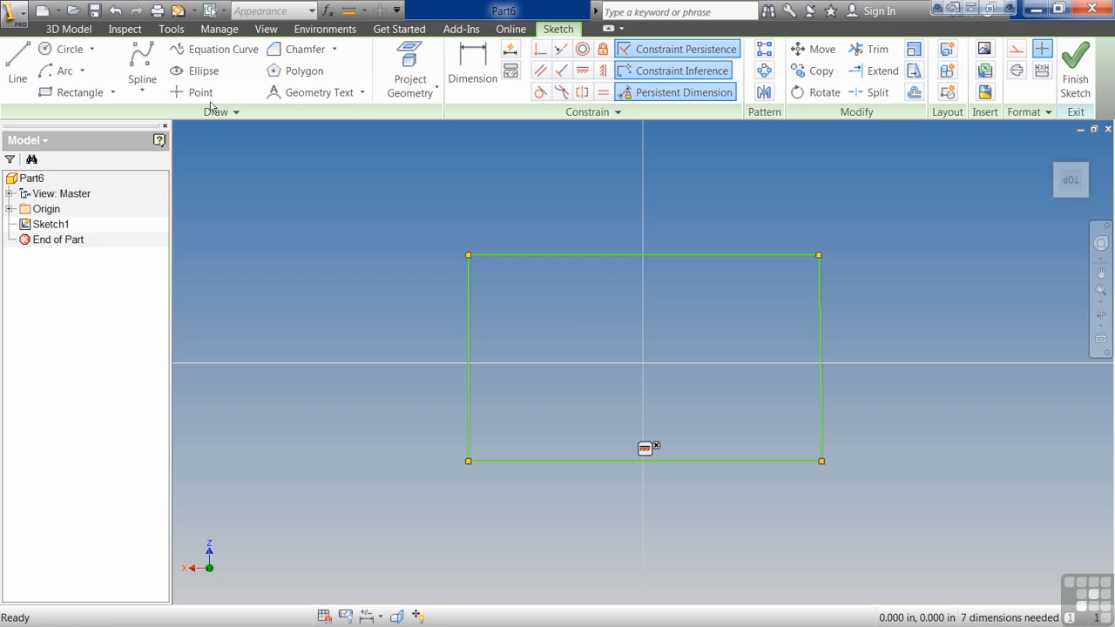
click(17, 66)
click(498, 413)
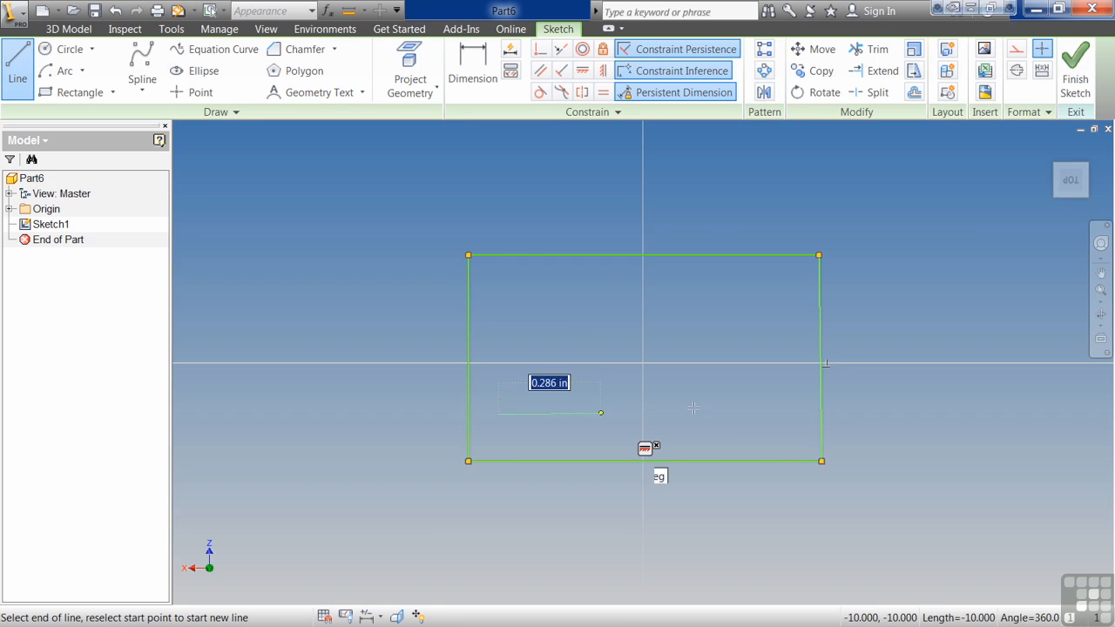
click(774, 413)
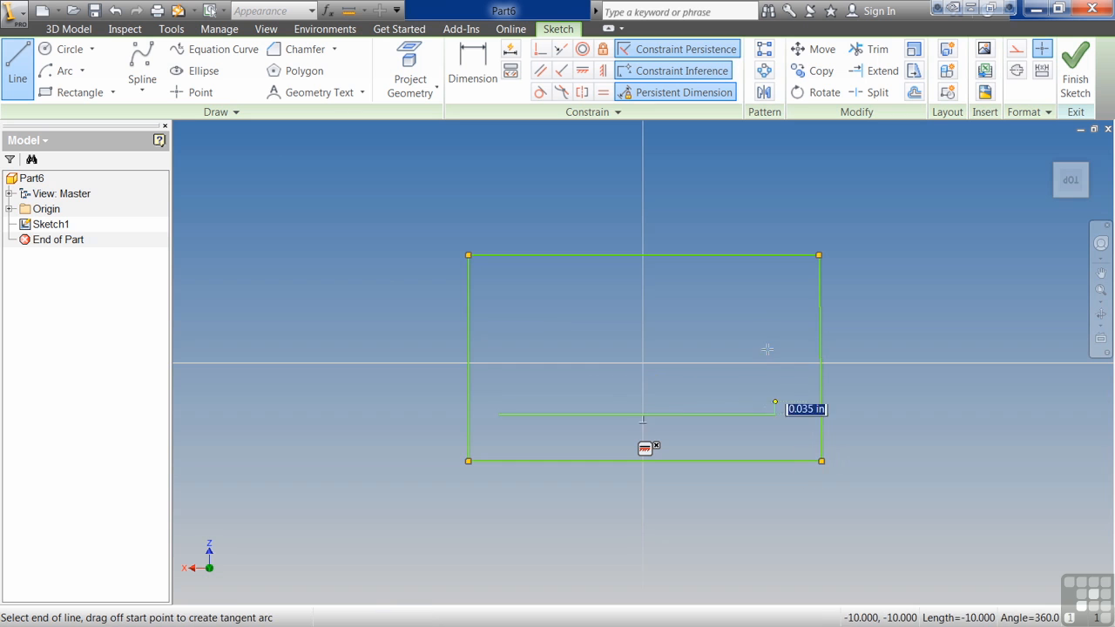
click(774, 274)
click(499, 274)
click(498, 413)
right_click(557, 369)
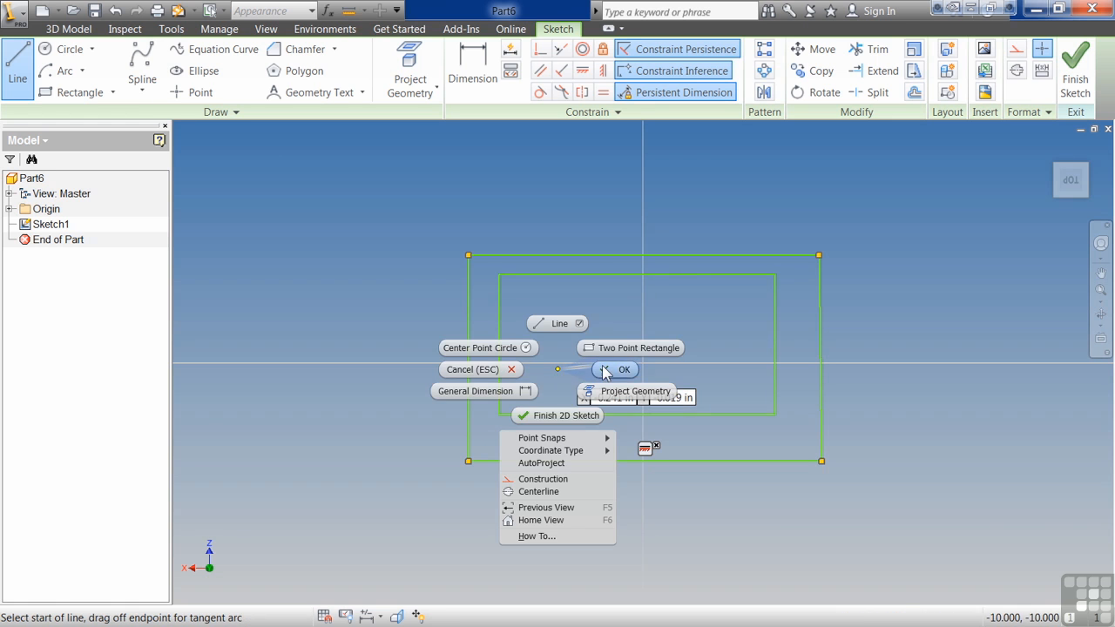
click(607, 372)
Show all sketch constraints, including those on the inner rectangle
right_click(580, 294)
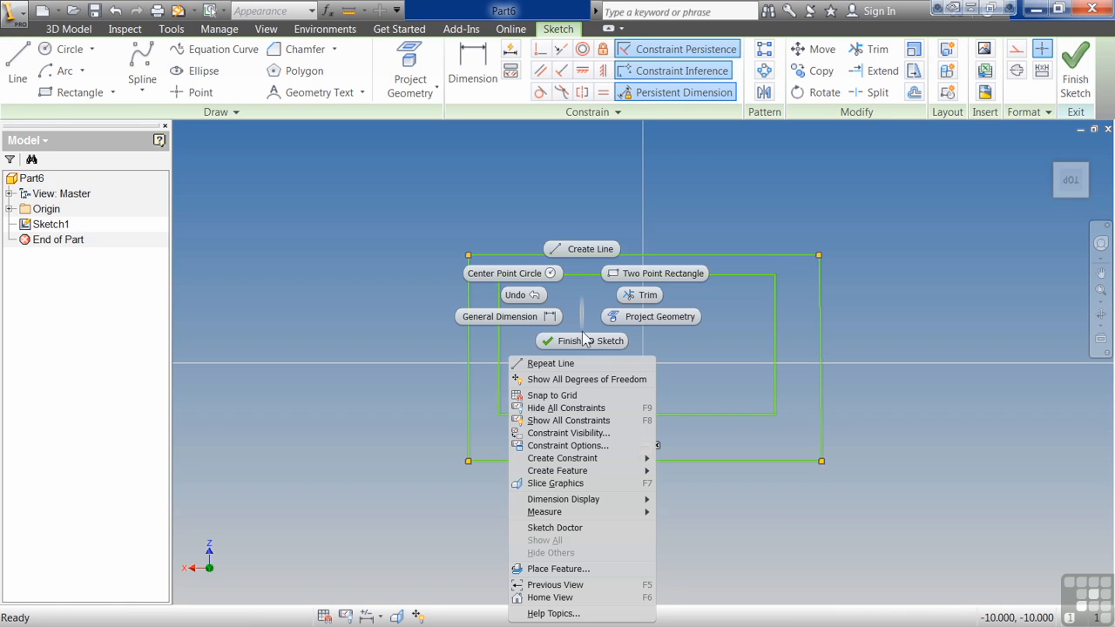
click(587, 421)
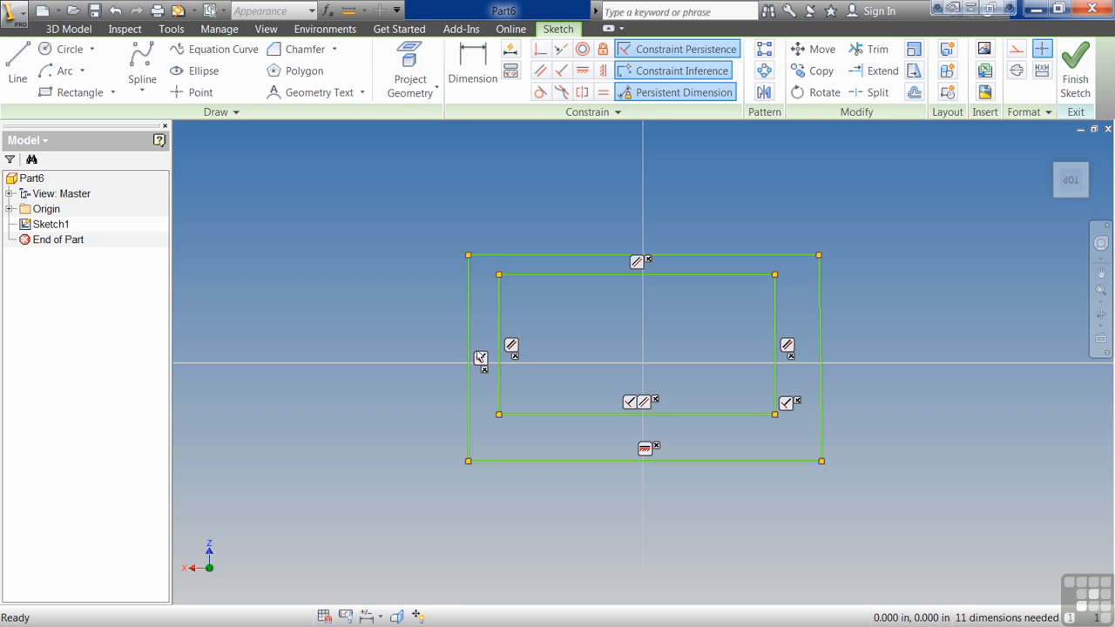
Turn off Constraint Inference and sketch a 1.75 in long line below the outer rectangle
click(678, 74)
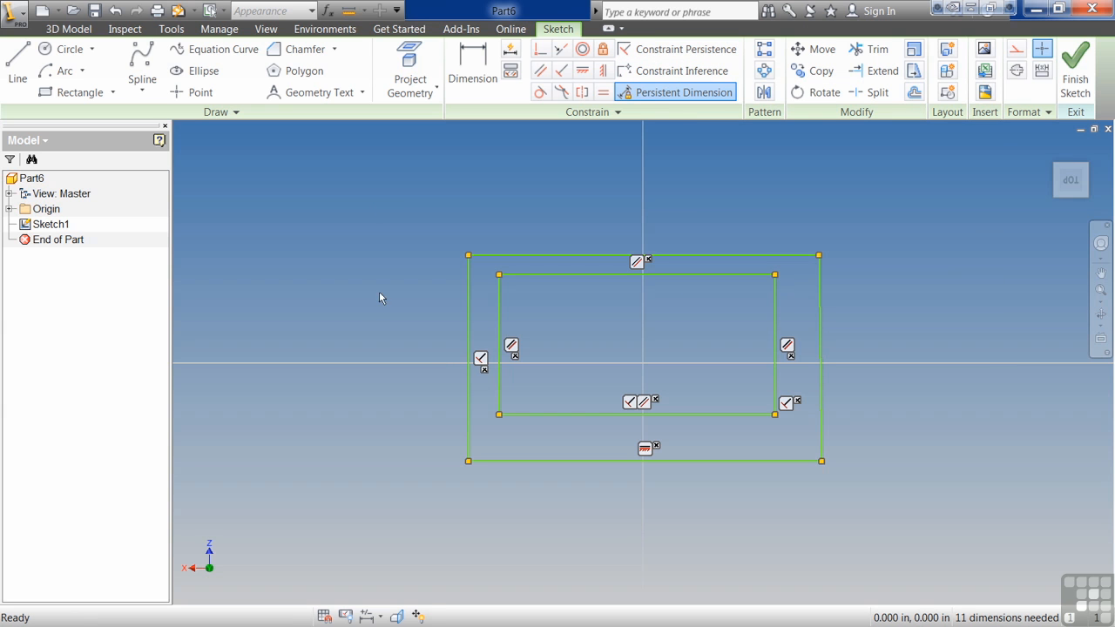
click(17, 68)
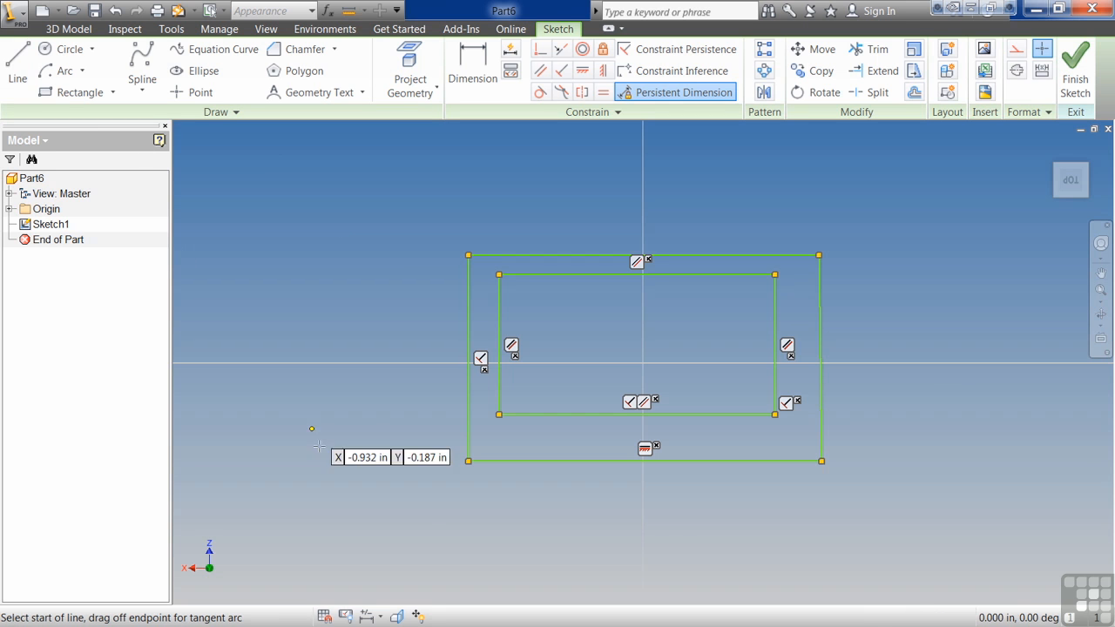
click(347, 524)
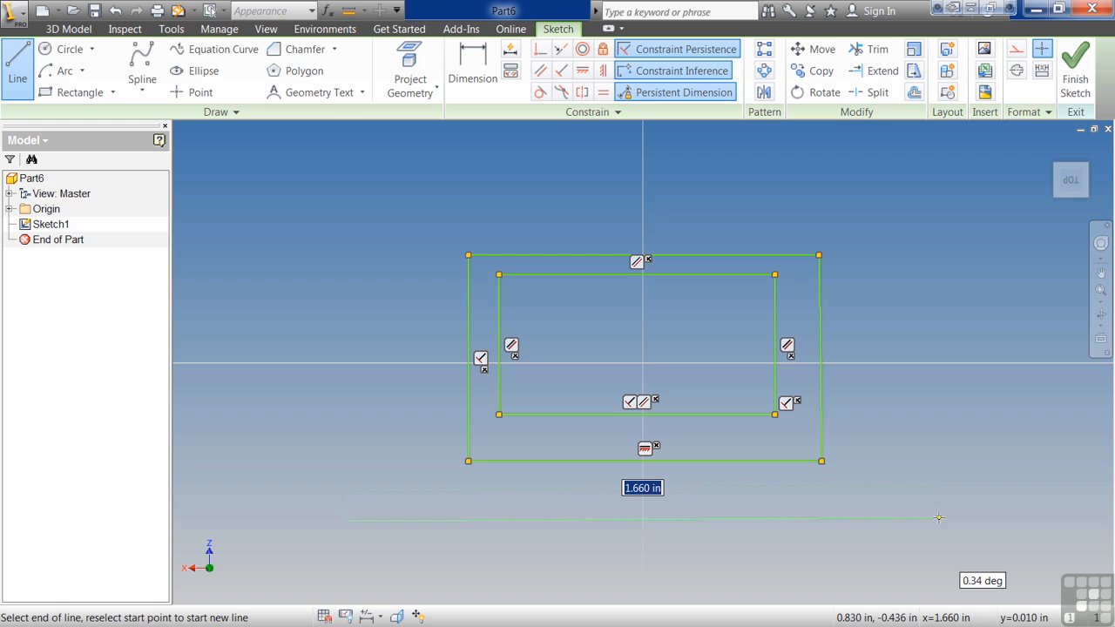
text(1.75)
key(Tab)
key(Return)
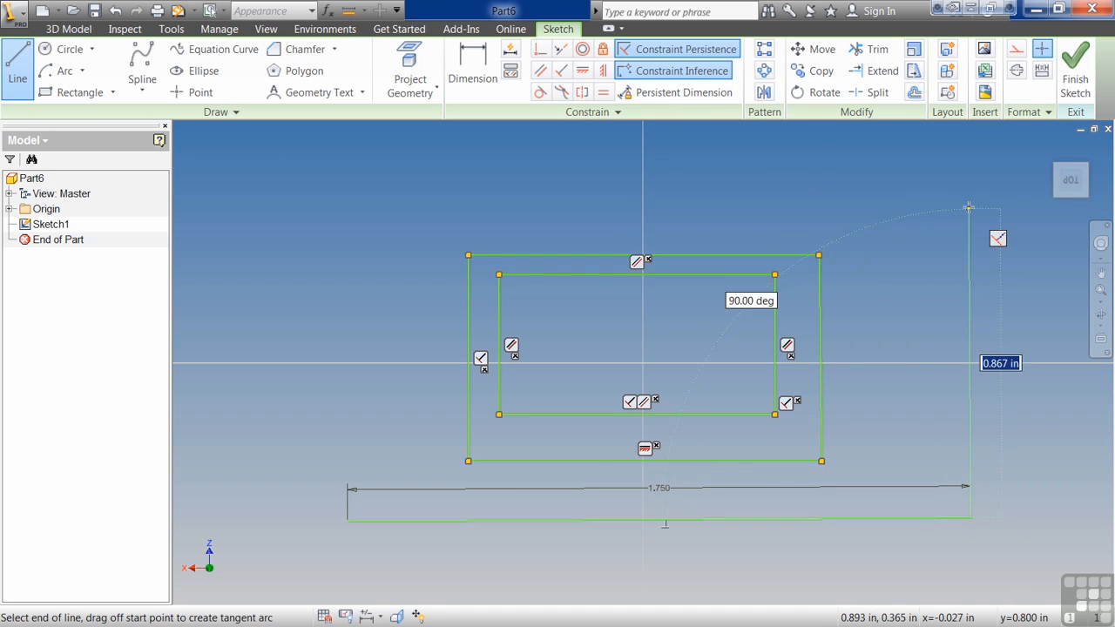
Sketch a 1 in long line upward from the right-hand end of the 1.75 in line, perpendicular to it
text(1)
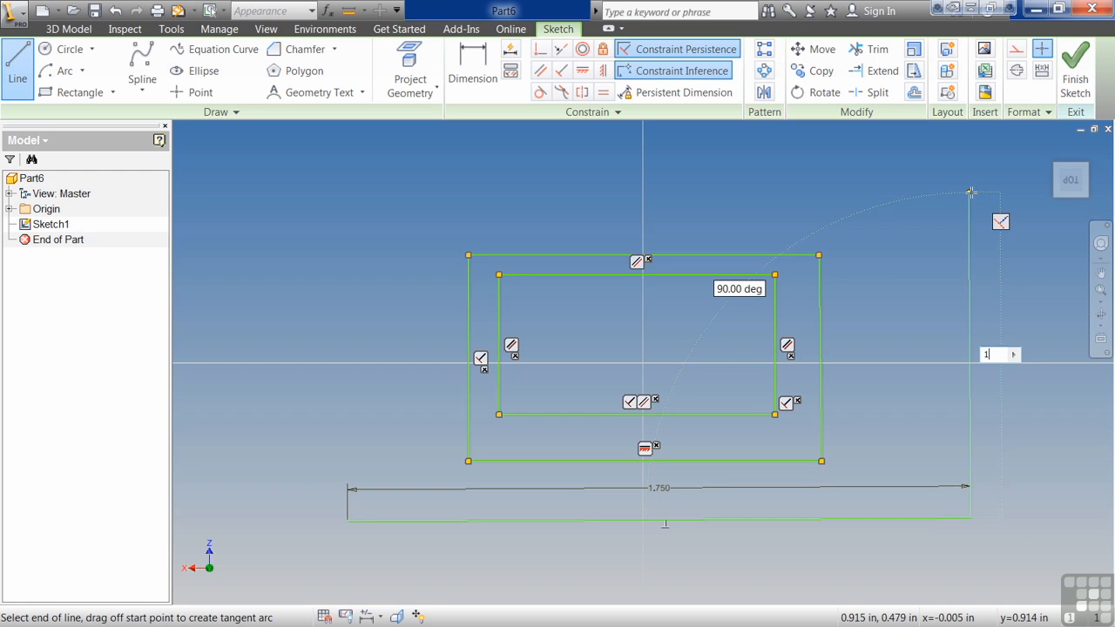
key(Return)
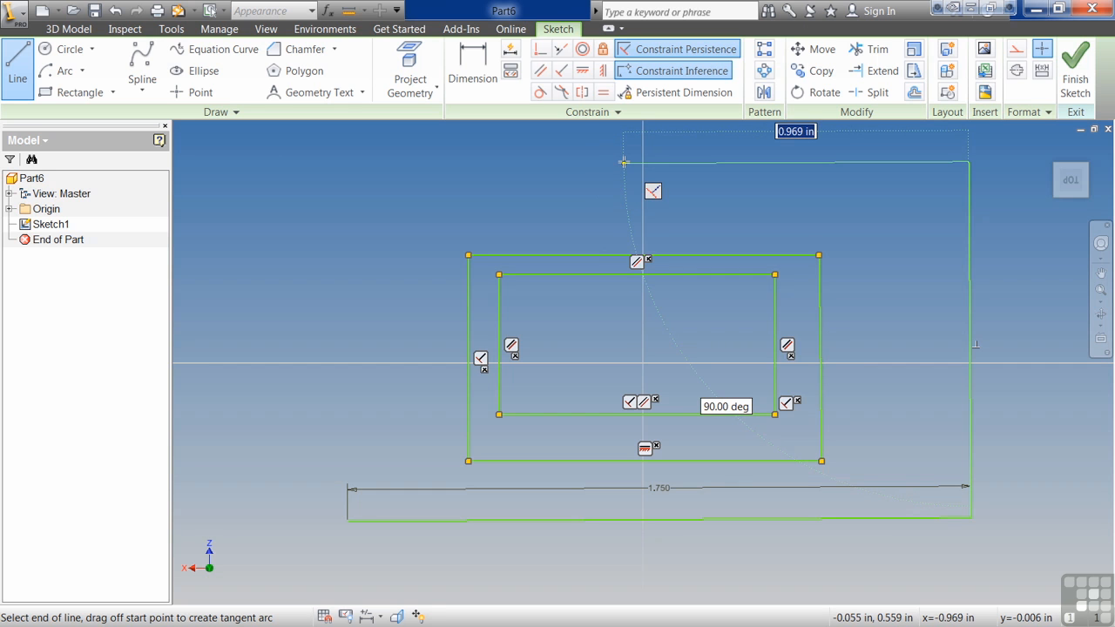
key(Escape)
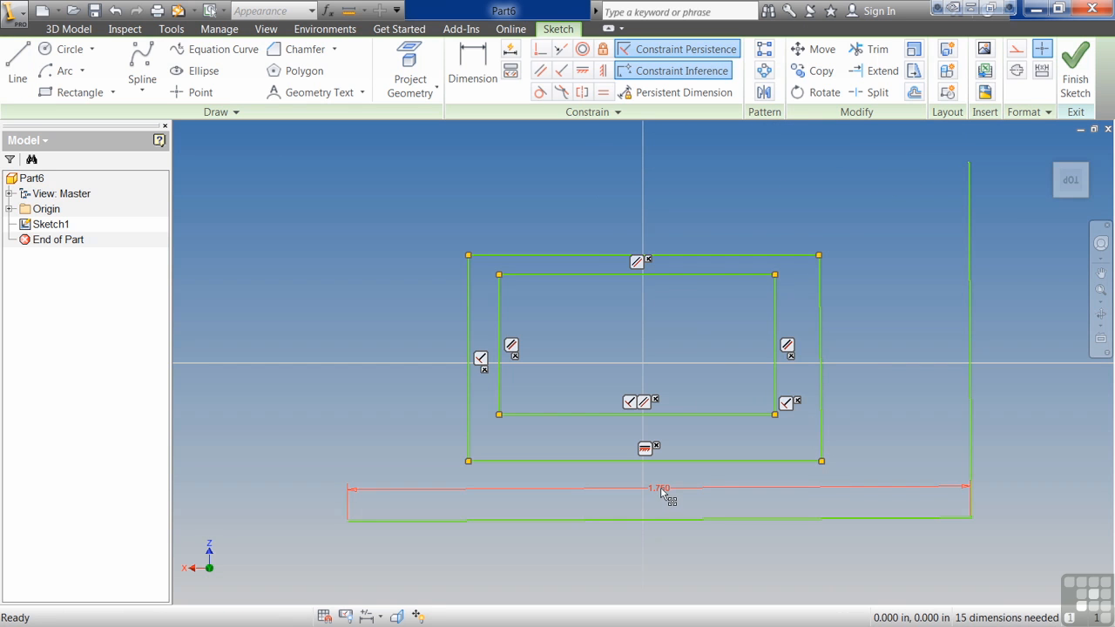
Set the sketch dimension display to show expressions
right_click(679, 359)
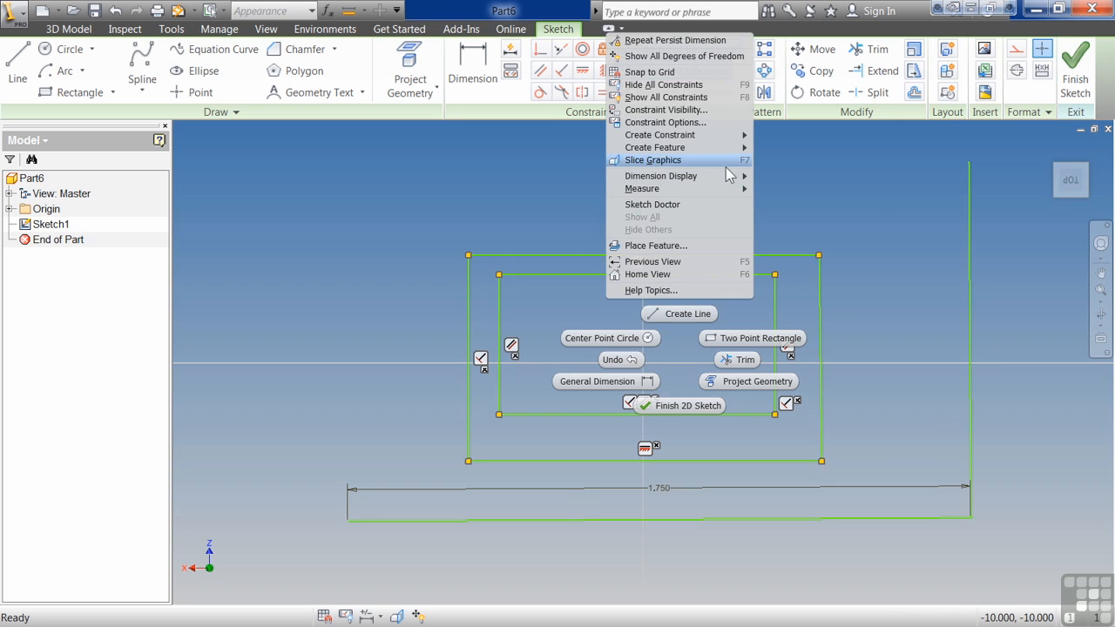
mouse_move(730, 180)
click(797, 201)
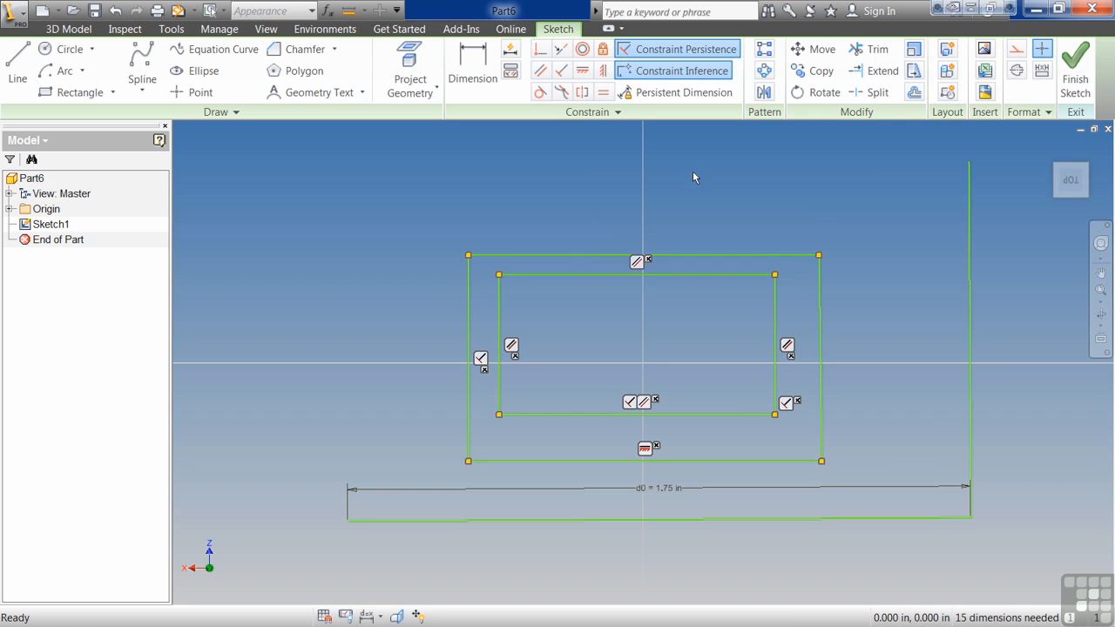
Try to sketch a line leftward from the upper end of the 1 in line with the length expression d0 -.5
click(18, 65)
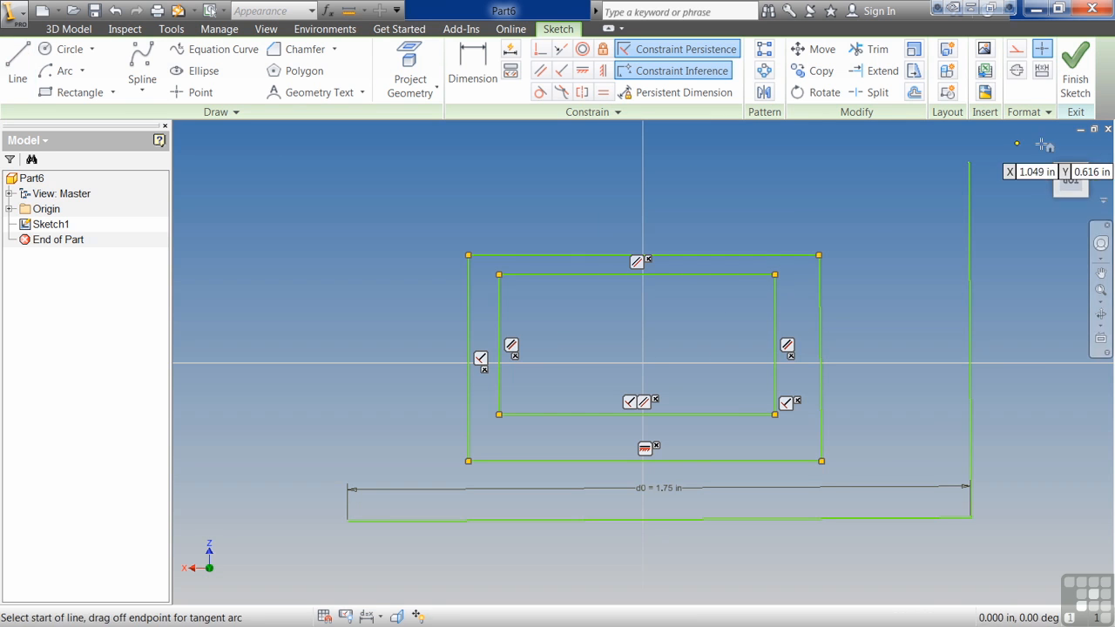
click(968, 162)
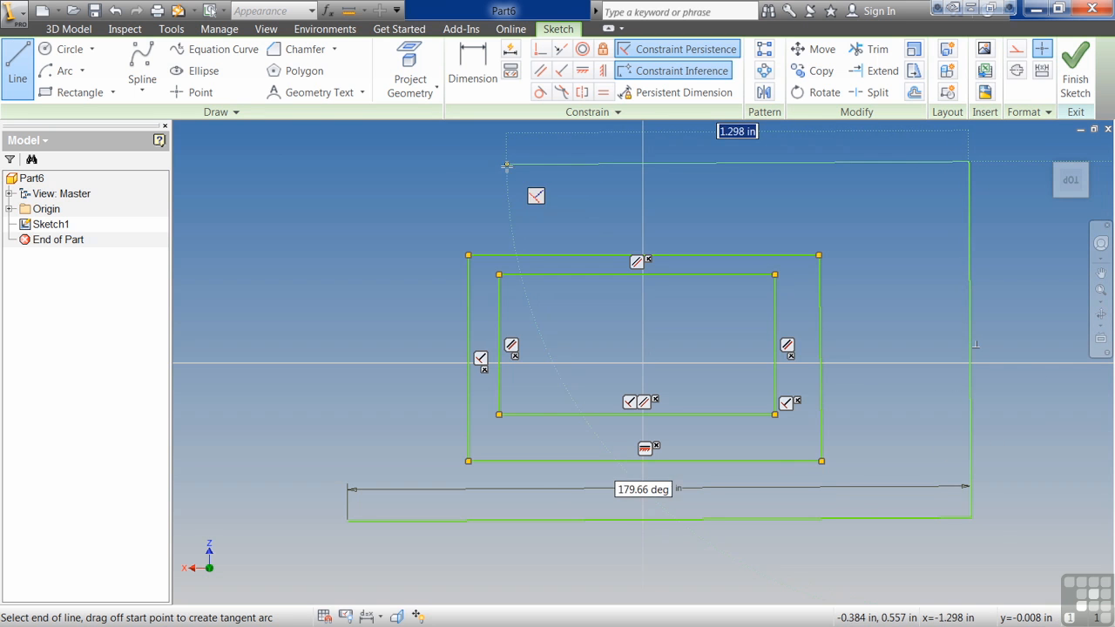
key(BackSpace)
text(d0)
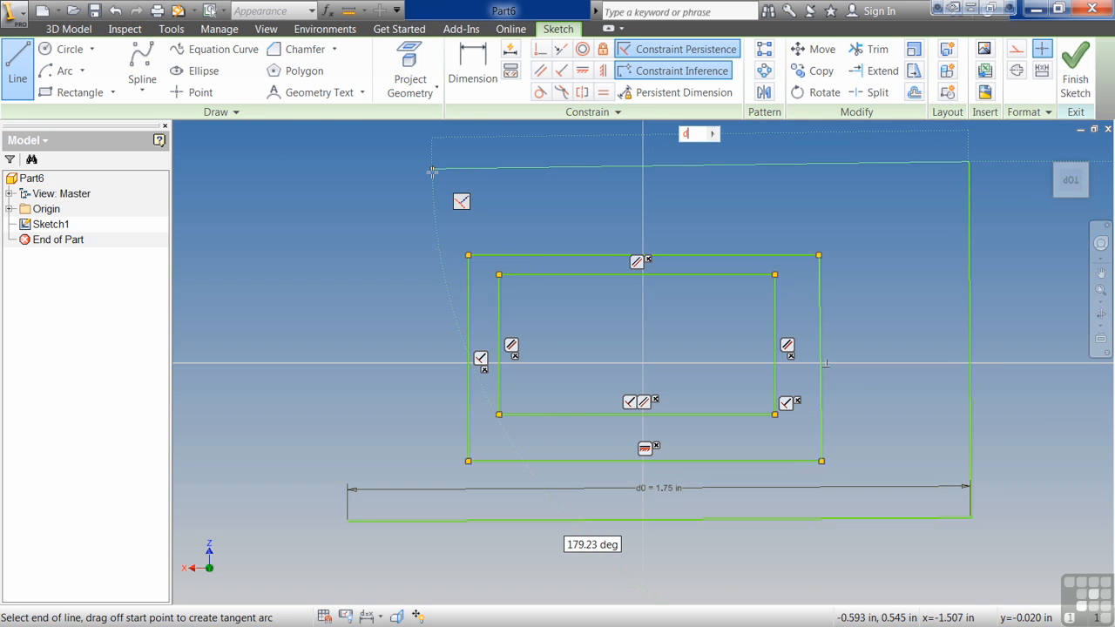
text( -.5)
key(Escape)
Review the constraint types and geometry scope for constraint inference in the Constraint Options and accept the settings
scroll(588, 183, down, 3)
scroll(588, 184, up, 5)
middle_drag(733, 180, 681, 226)
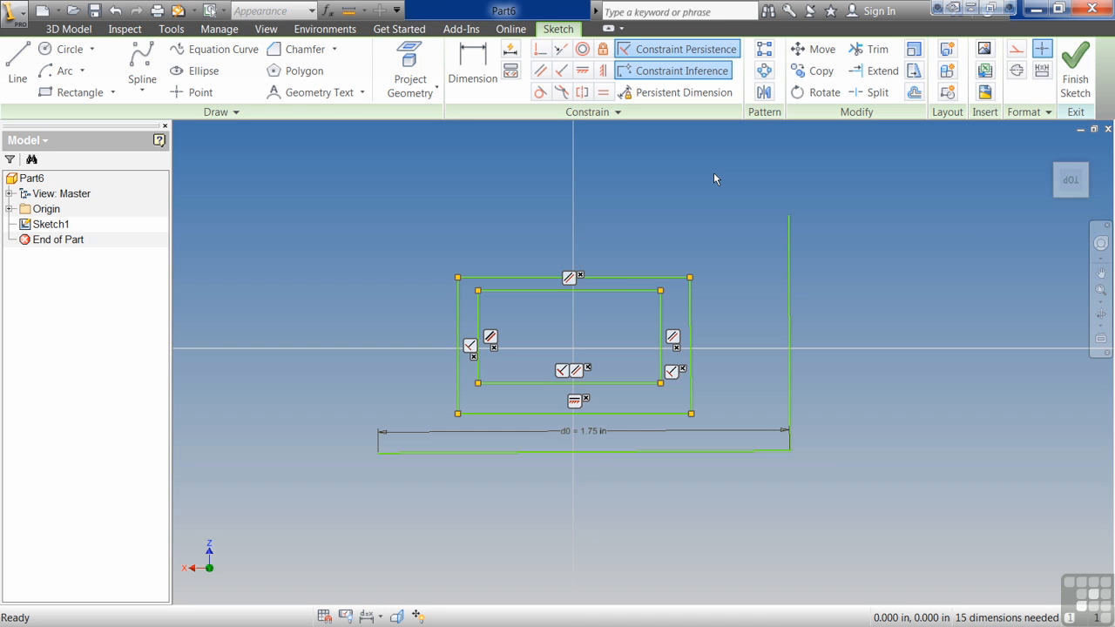
right_click(611, 195)
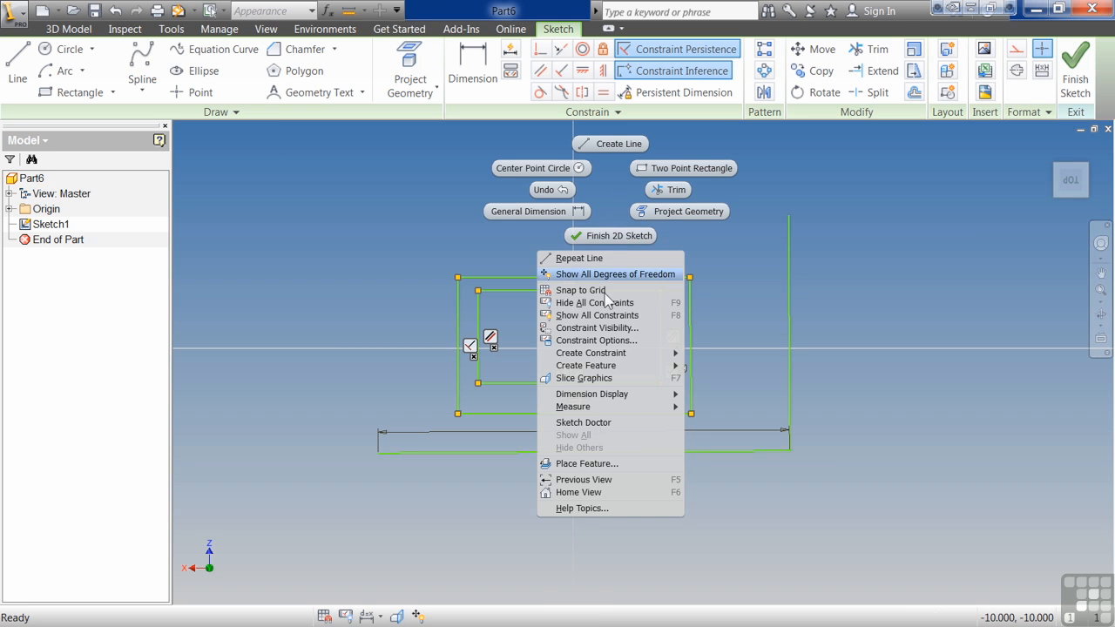
key(F8)
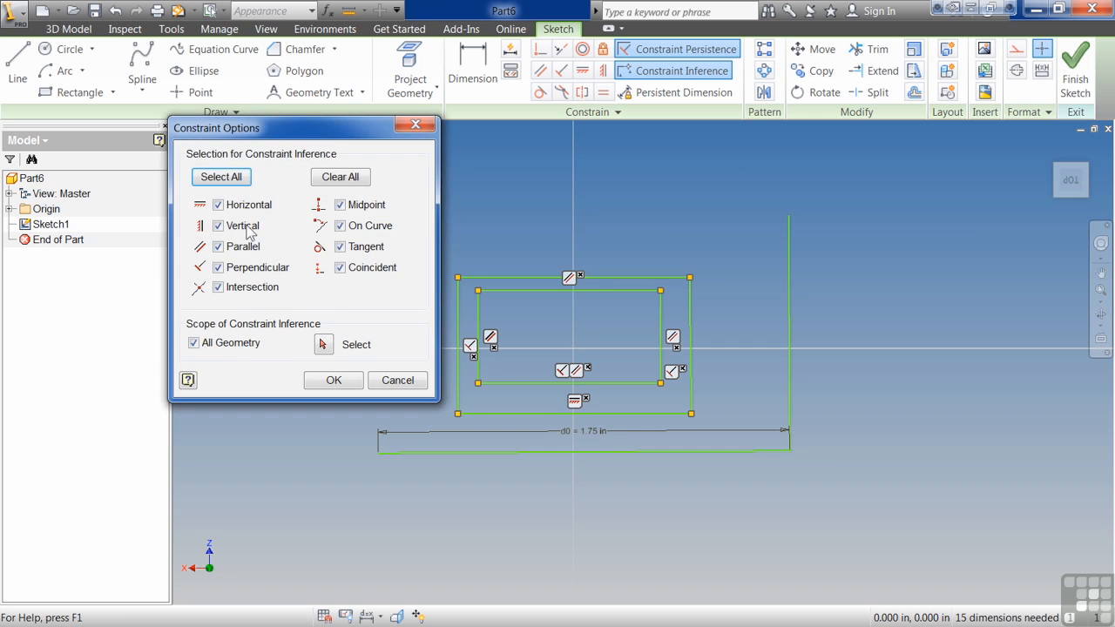
drag(247, 125, 296, 181)
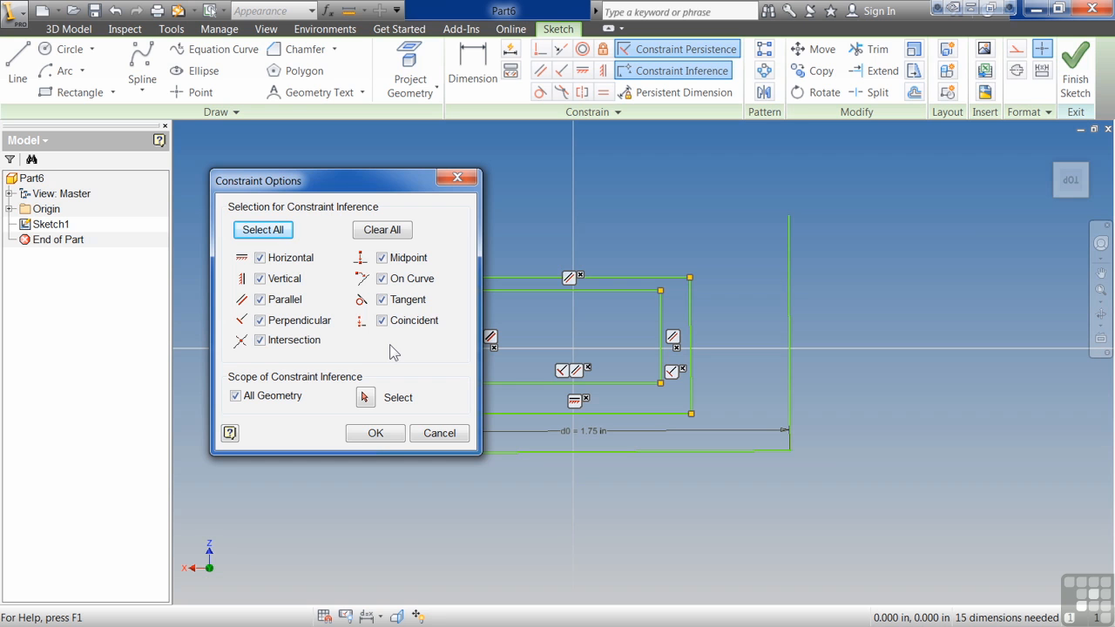
click(386, 433)
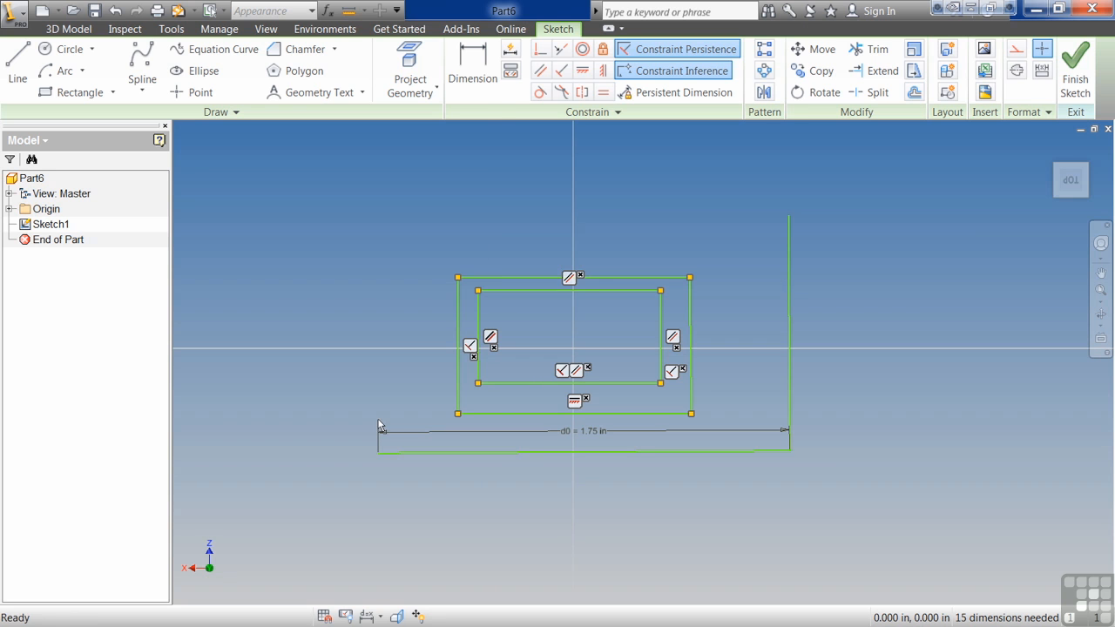
Delete all the sketch geometry, including both rectangles and the dimensioned open lines
click(17, 65)
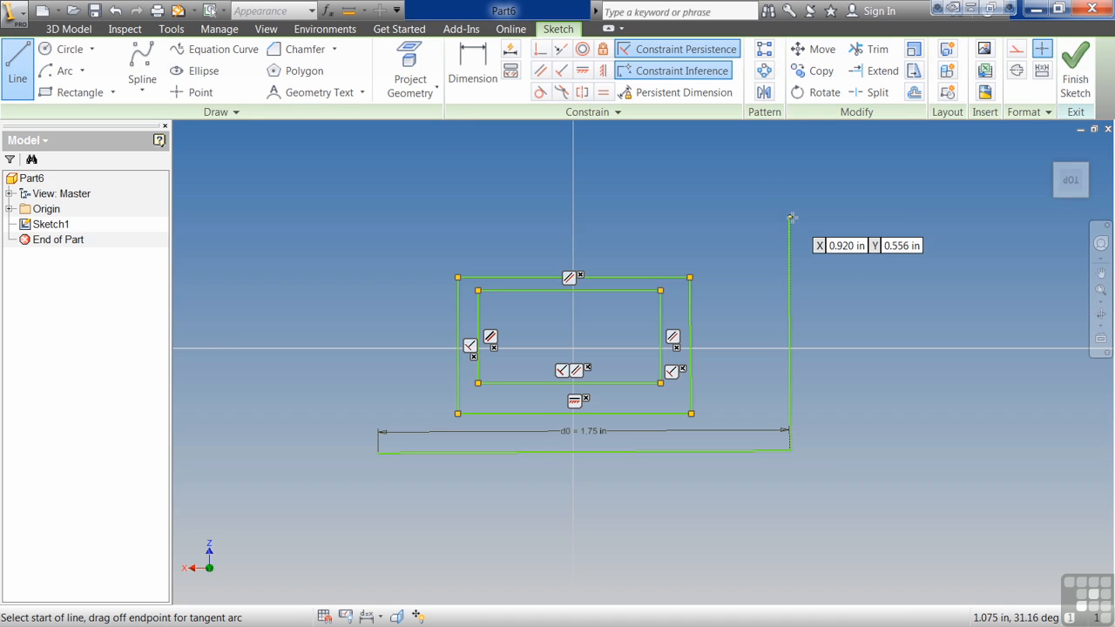
key(Escape)
drag(821, 217, 330, 469)
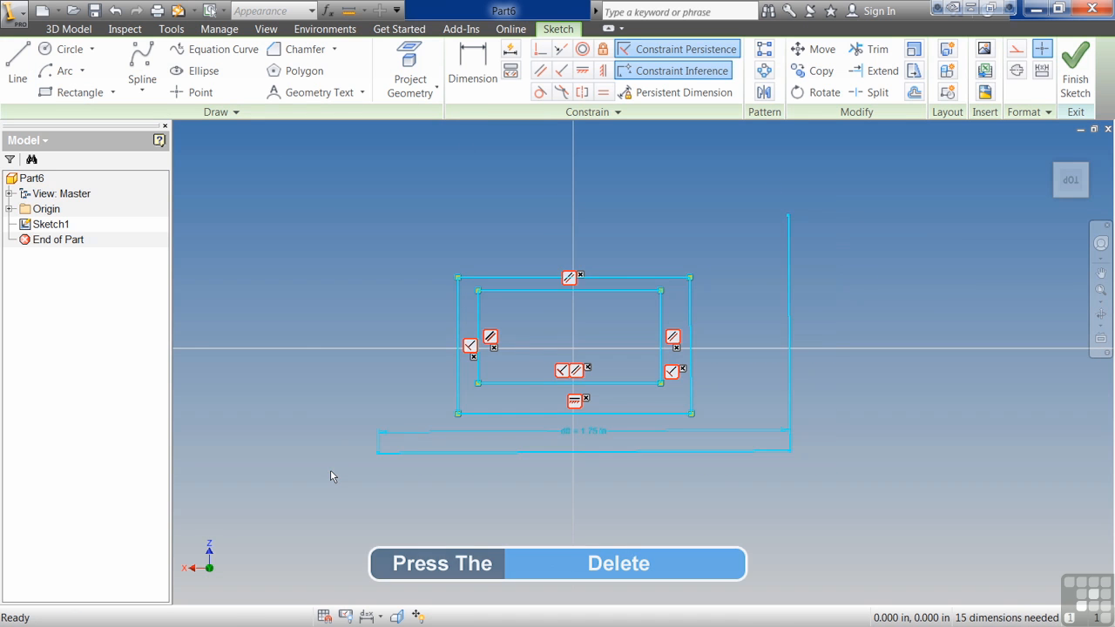
key(Delete)
Sketch a closed six-sided L-shaped profile with connected lines, its step edge about 0.554 in long, and turn on Persistent Dimension
key(l)
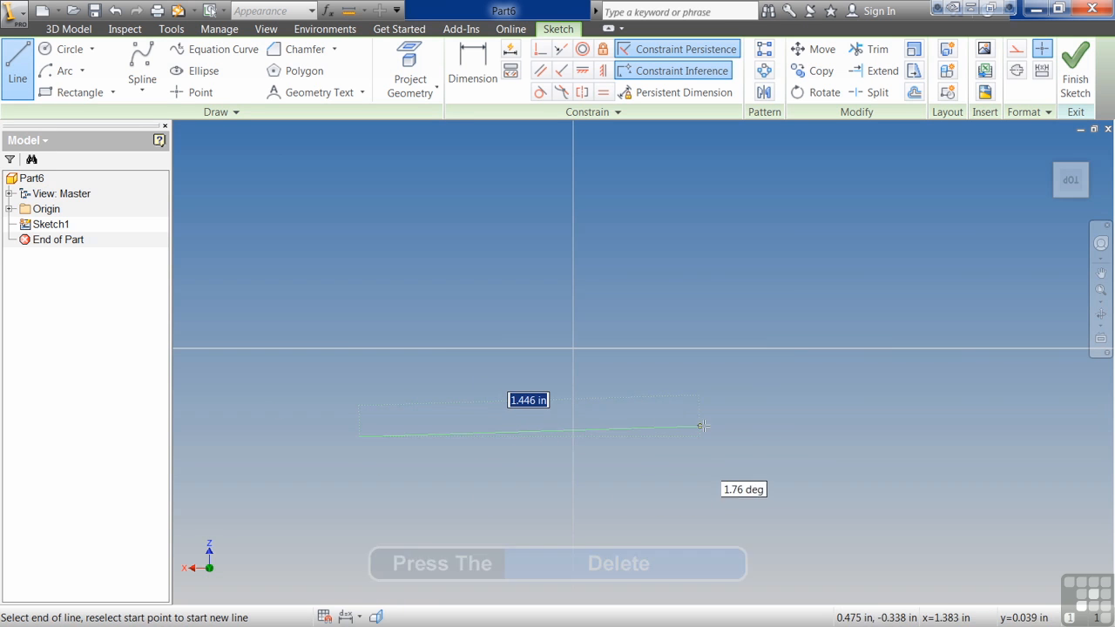
click(730, 436)
click(729, 234)
click(489, 234)
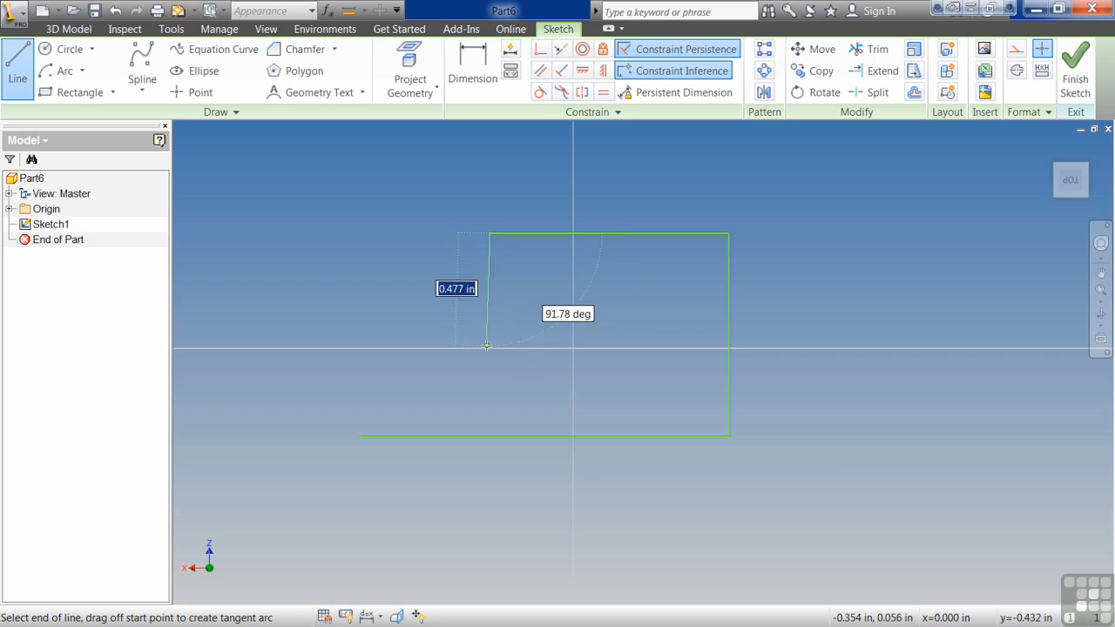
click(490, 367)
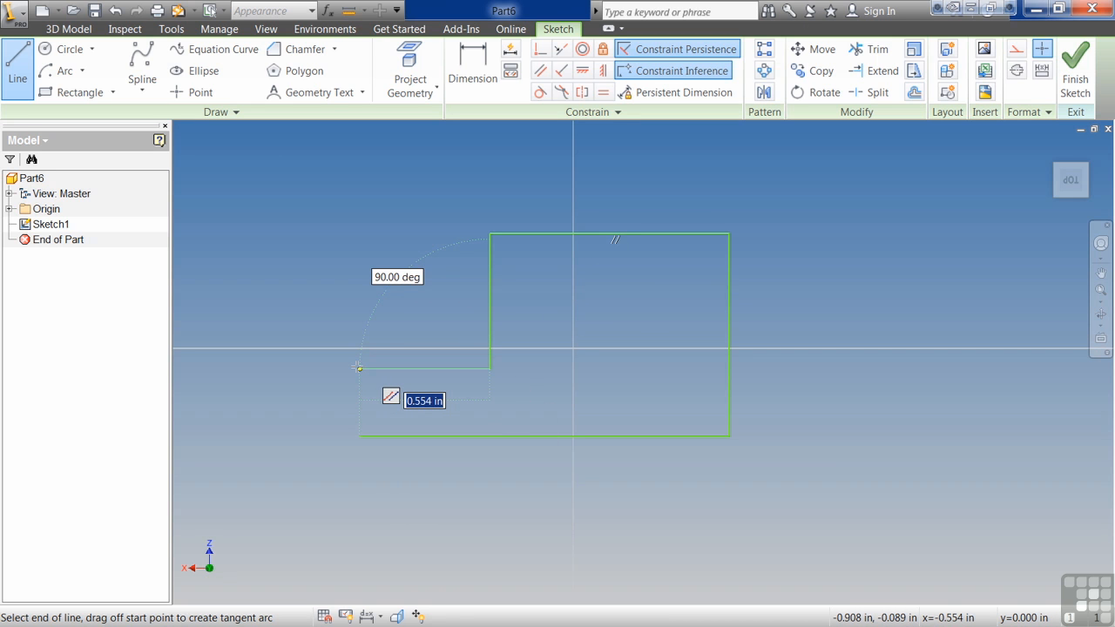
click(359, 367)
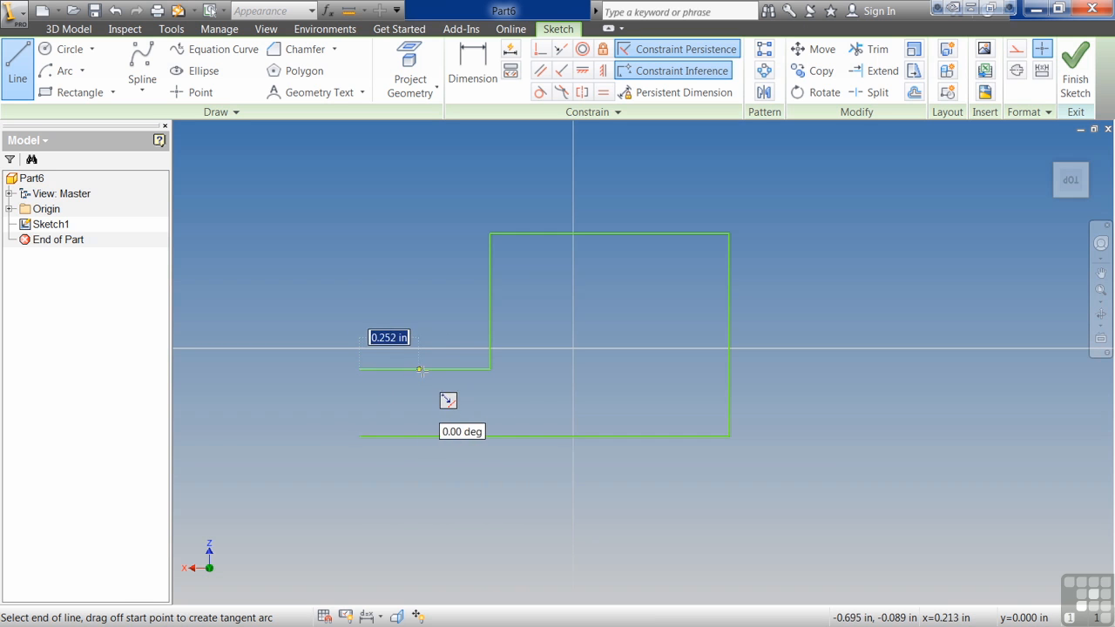
click(359, 436)
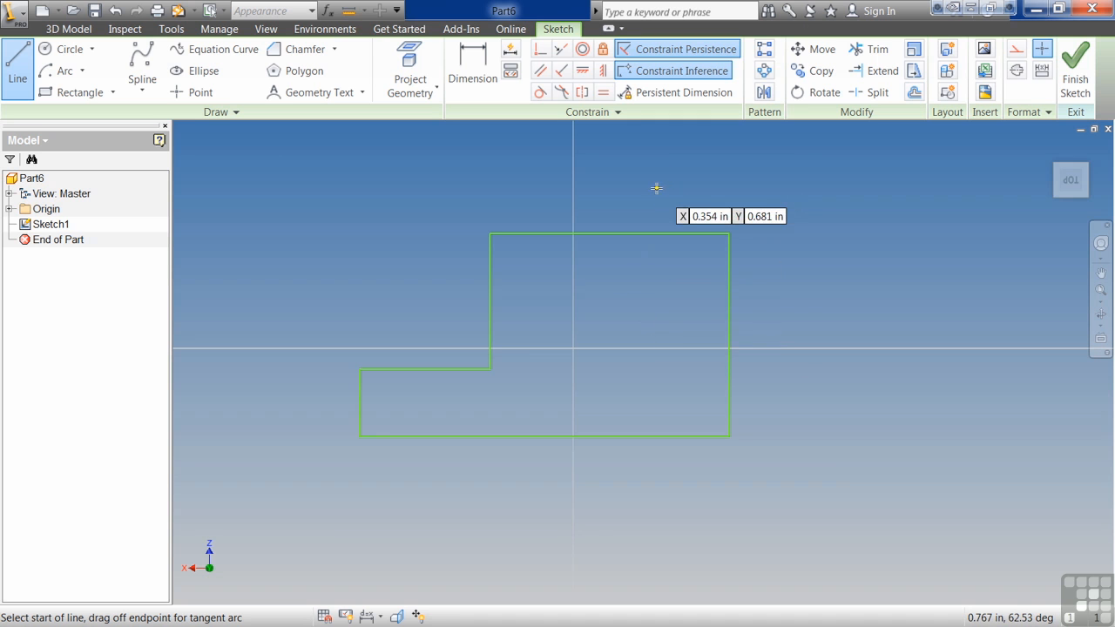
click(659, 95)
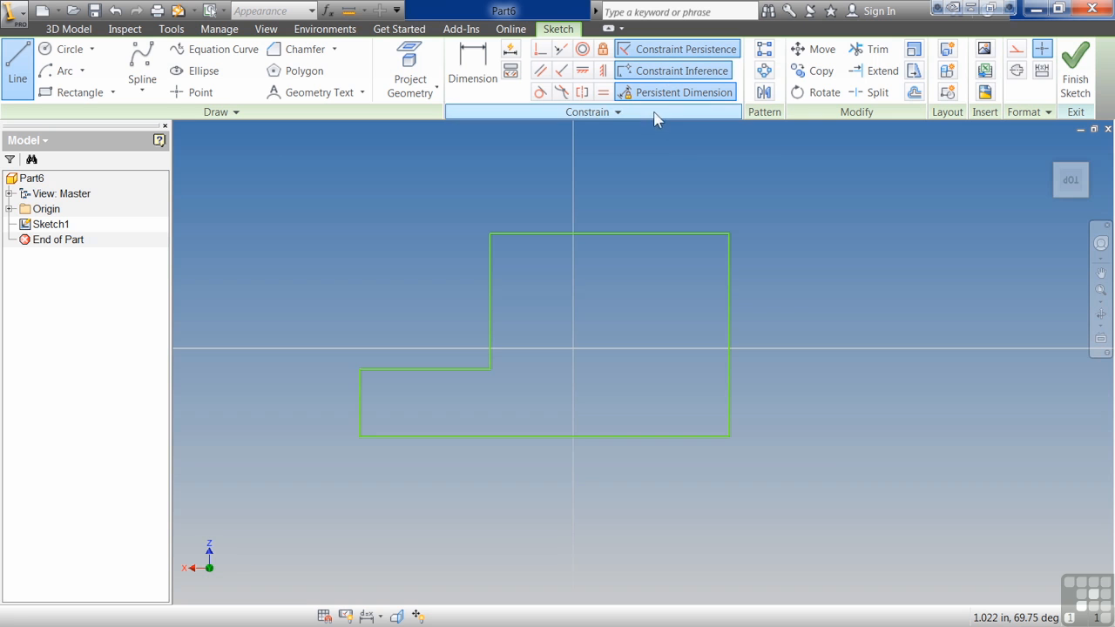